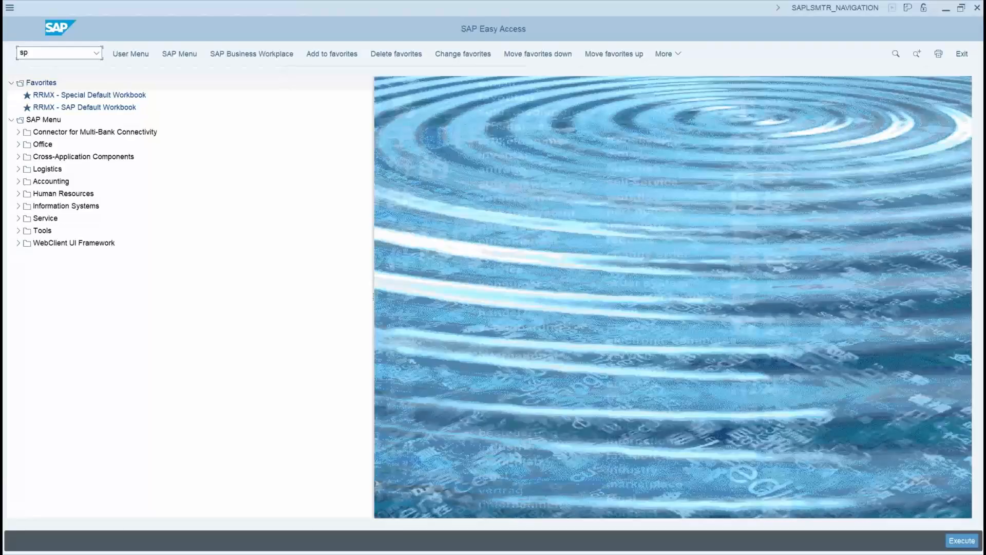
Step: Run transaction SPRO and open the SAP Reference IMG
text(o)
key(Return)
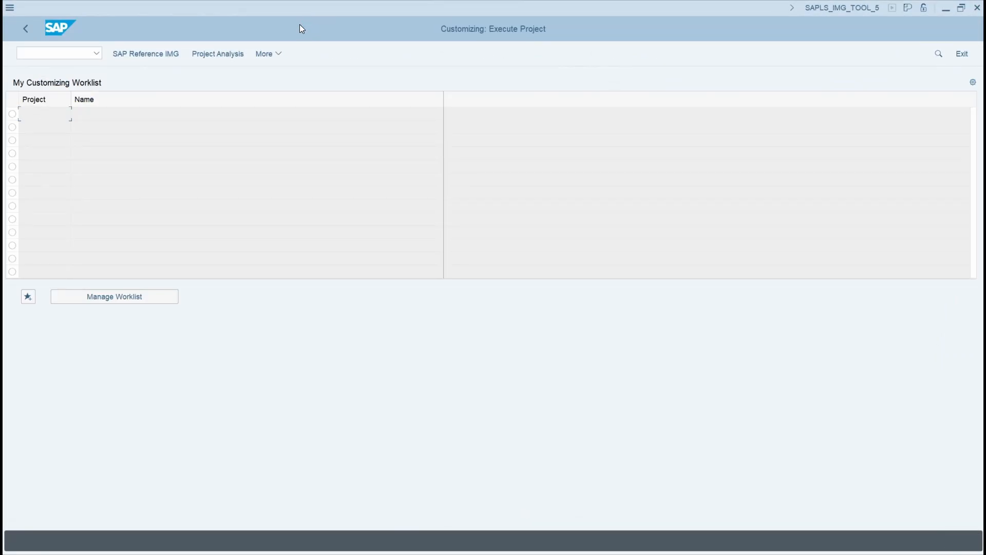
click(148, 51)
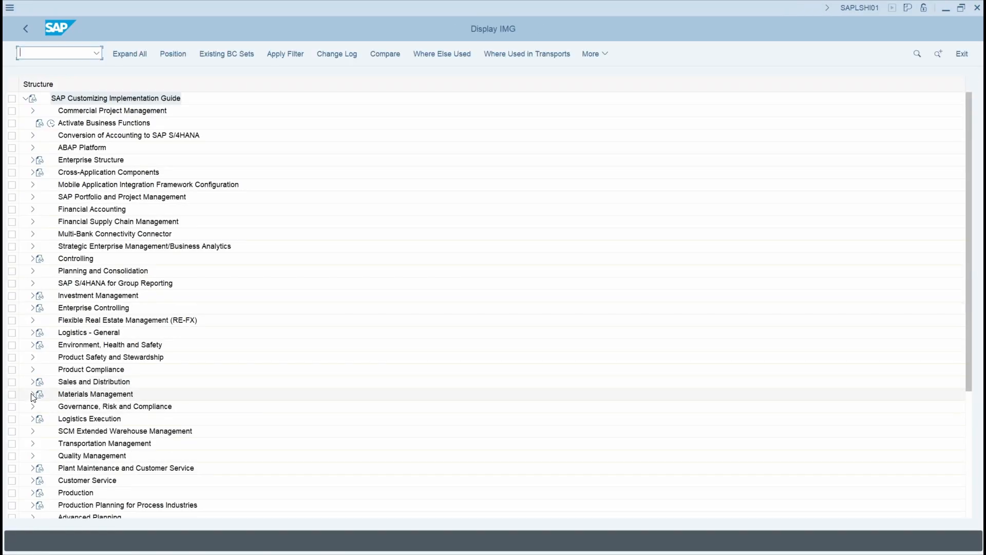
Step: Under Materials Management > Purchasing > Purchase Requisition > Release Procedure, execute Set Up Procedure Without Classification
click(32, 394)
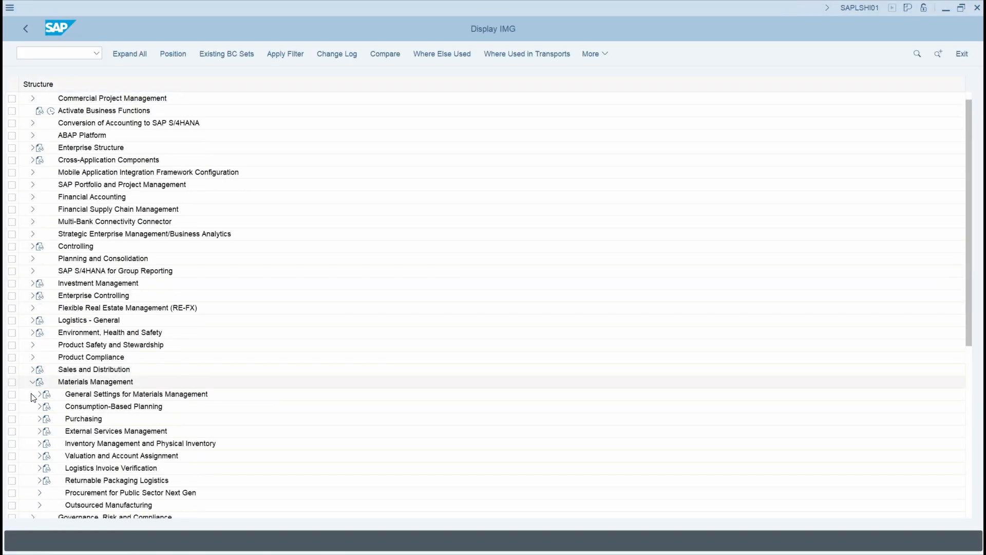
click(39, 419)
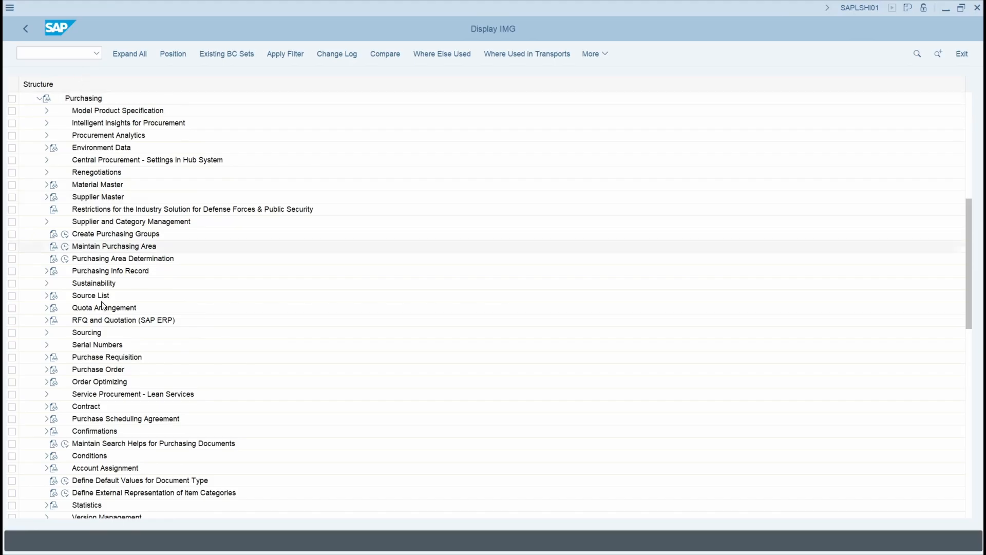
click(47, 357)
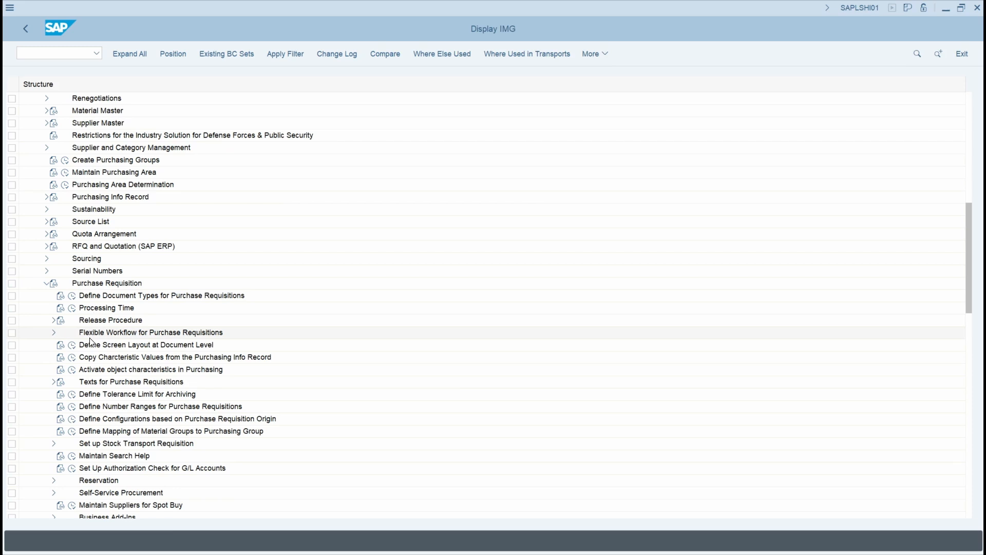
click(55, 321)
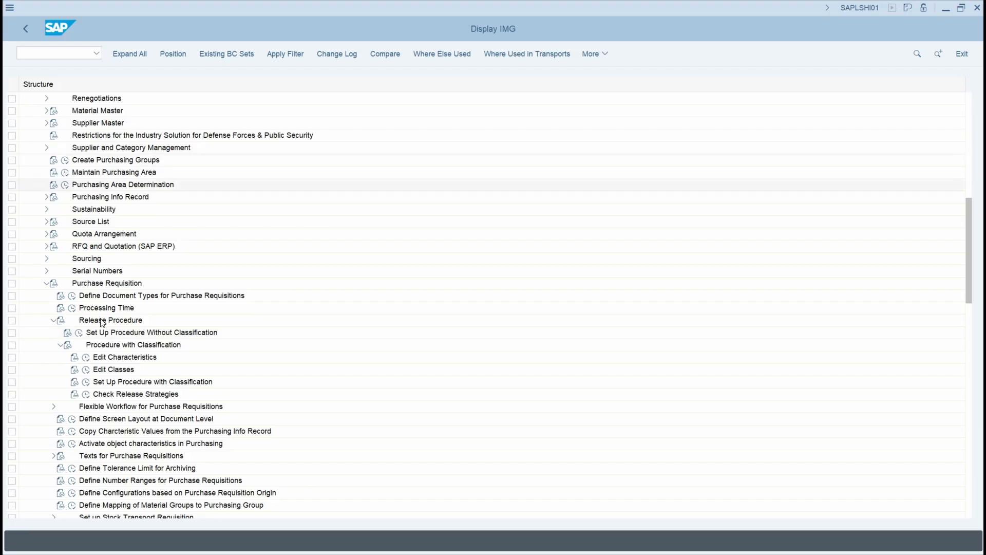
click(79, 336)
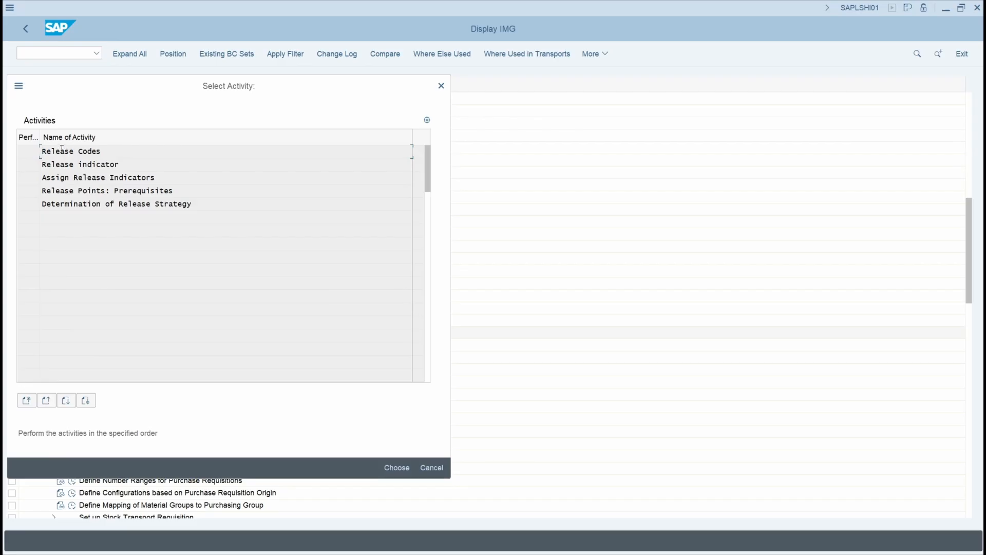
Step: Open the Release Codes activity and add a new release code 02 with the description "Team leader"
double_click(62, 150)
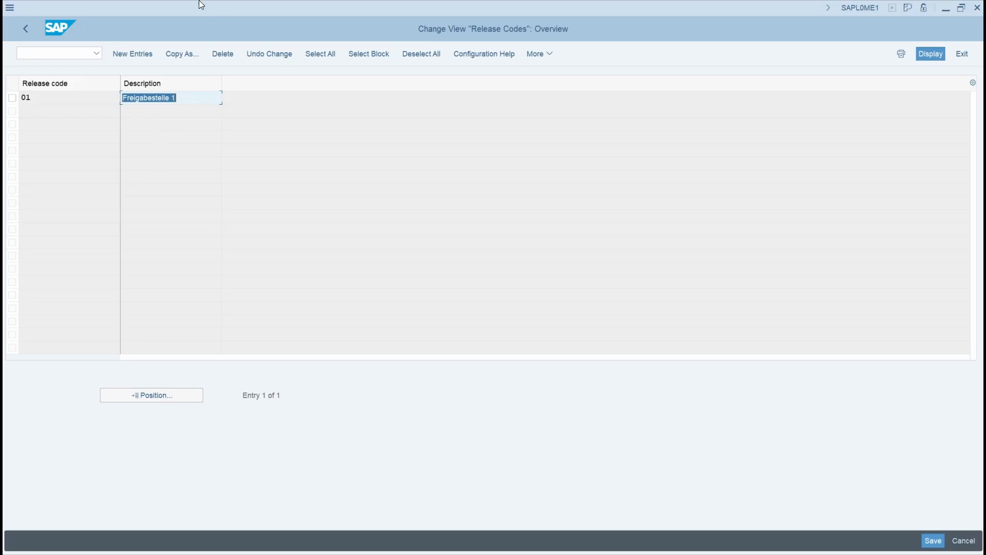
click(127, 55)
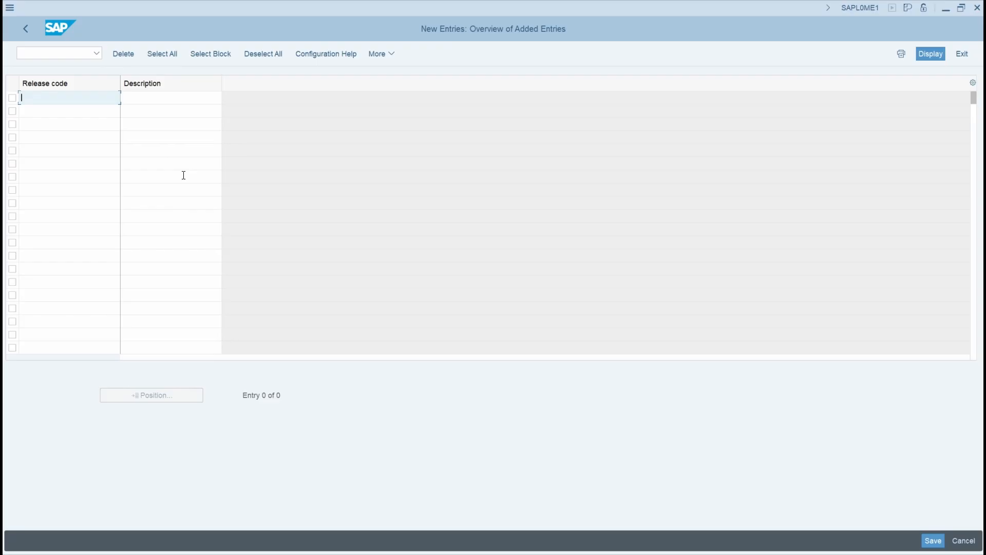
text(02)
click(142, 101)
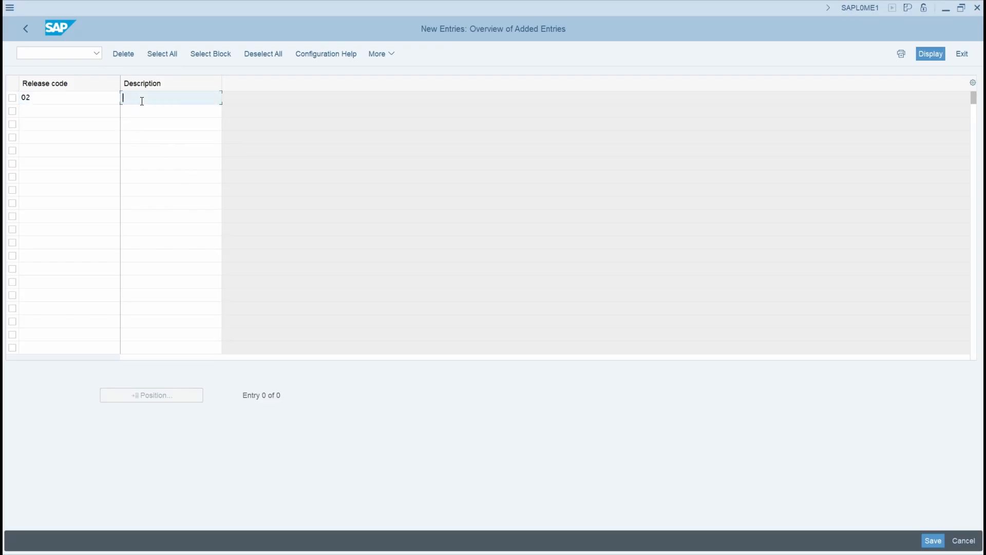
text(Tea)
click(137, 114)
Step: Add release code 03 with the description "Manager" and save the new codes to the proposed customizing request
click(47, 110)
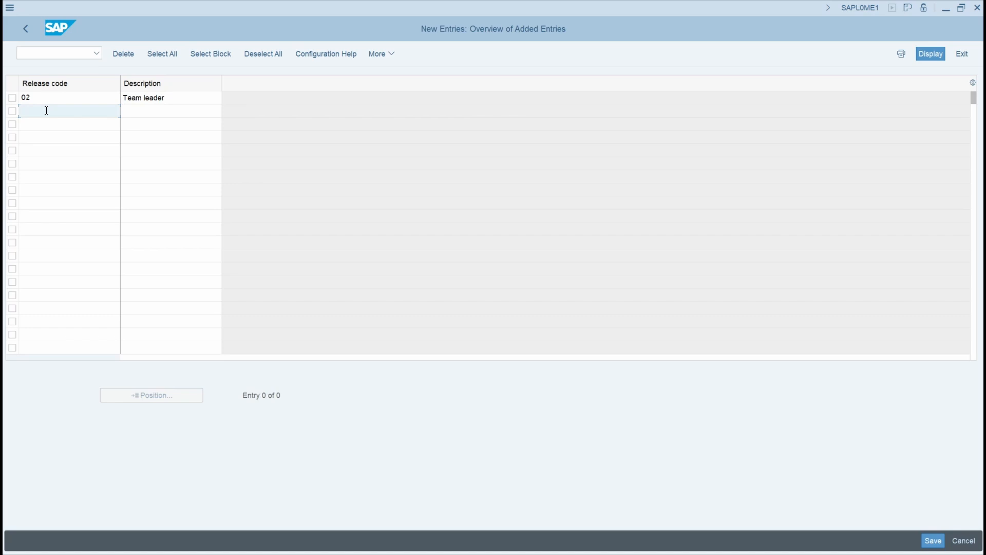
text(03)
click(138, 110)
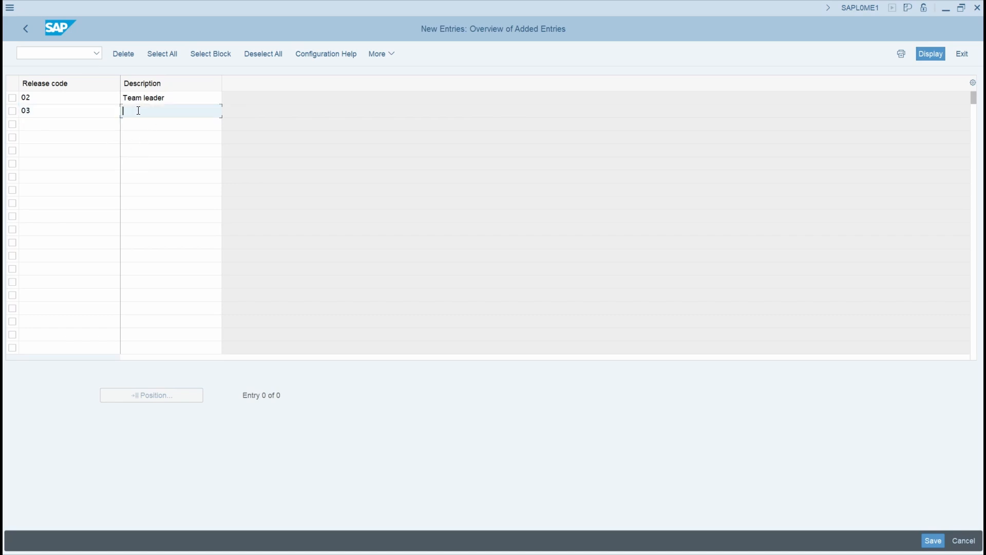
text(Manager)
click(934, 540)
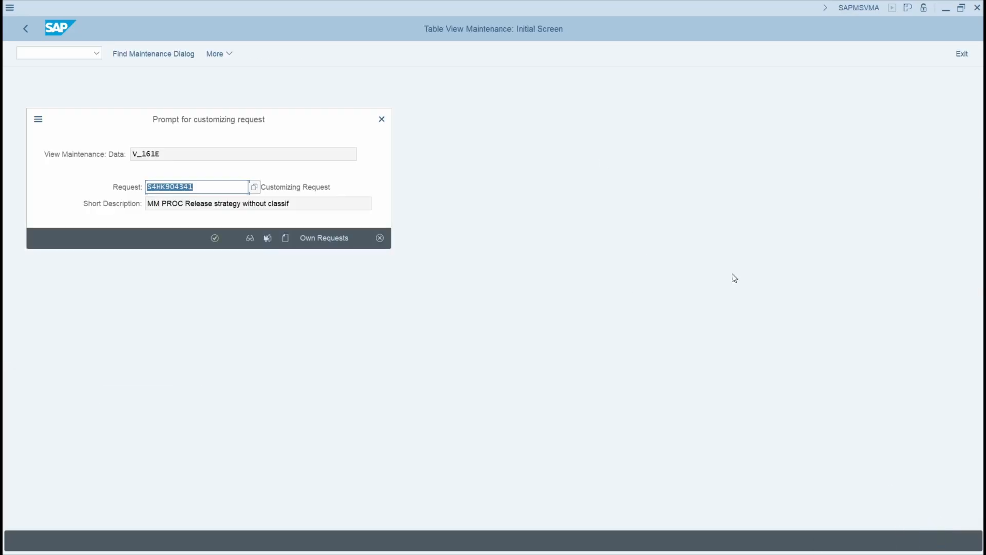
click(214, 239)
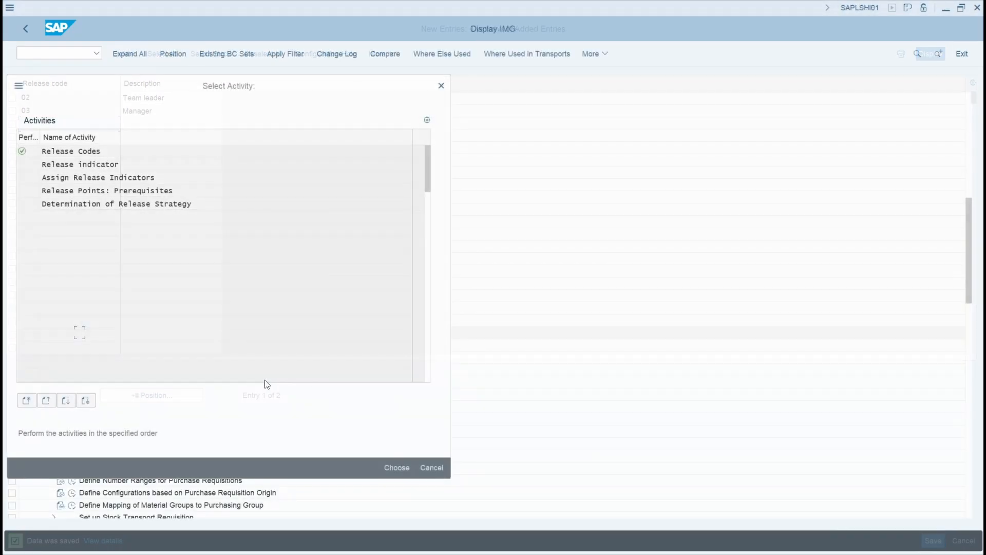
Step: Open the Release indicator activity and start a new entry with release ID R and the description "PR released"
click(83, 167)
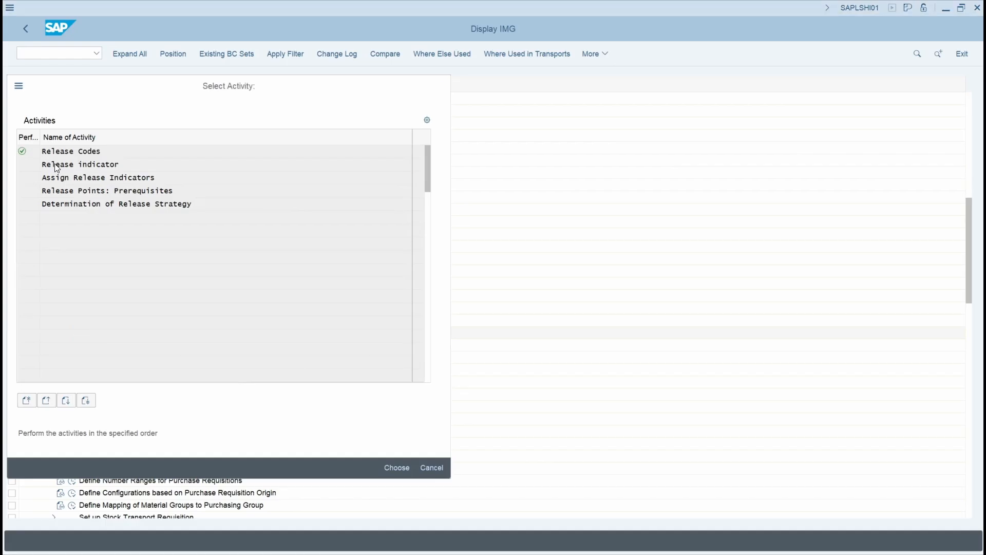
double_click(57, 166)
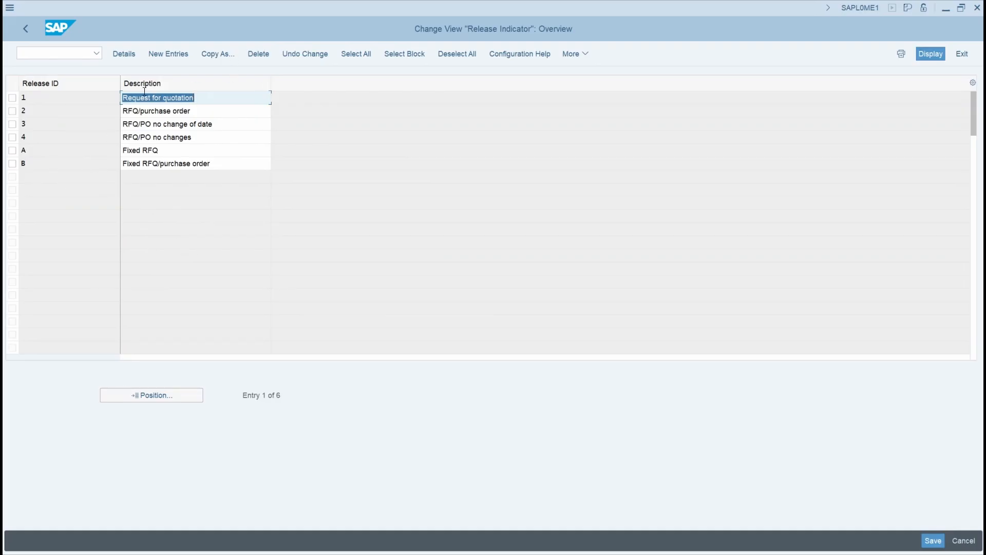
click(169, 54)
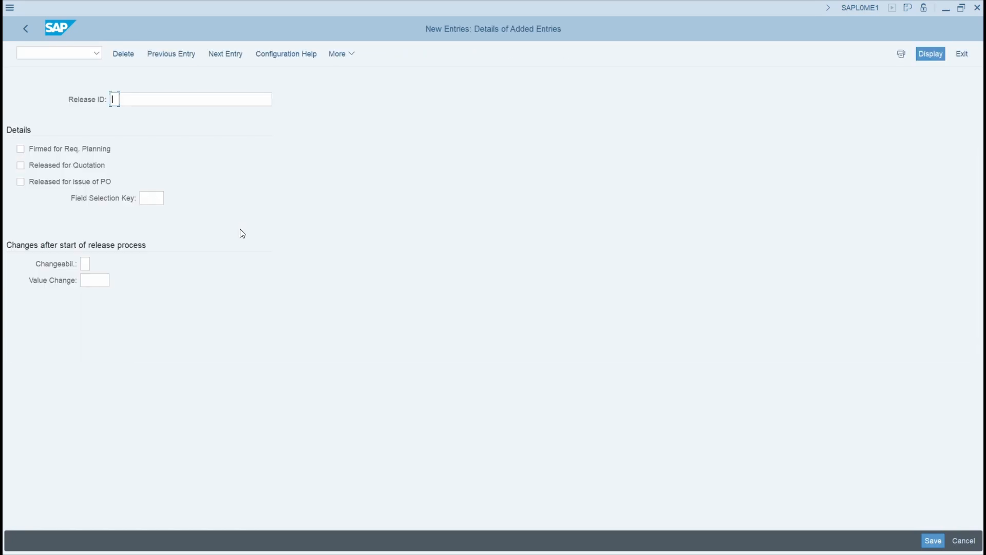
text(R)
click(140, 105)
text(P)
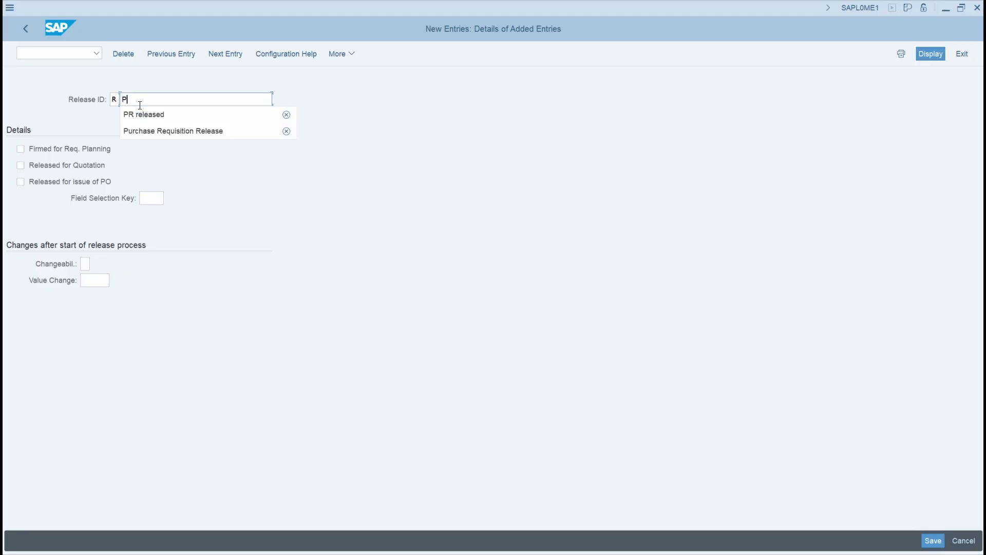
text(R released)
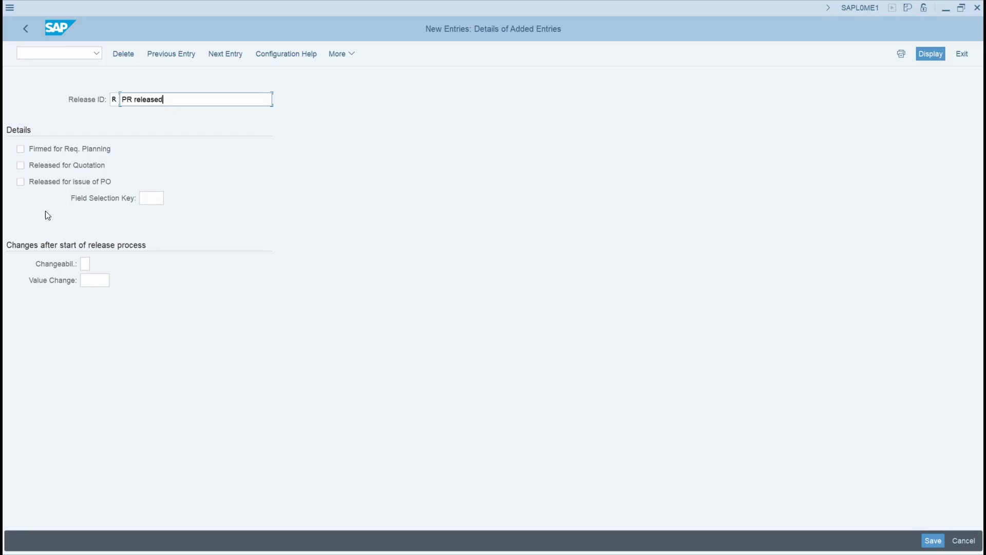
Step: Enable Firmed for Req. Planning, Released for Quotation and Released for issue of PO for indicator R
click(21, 150)
click(21, 165)
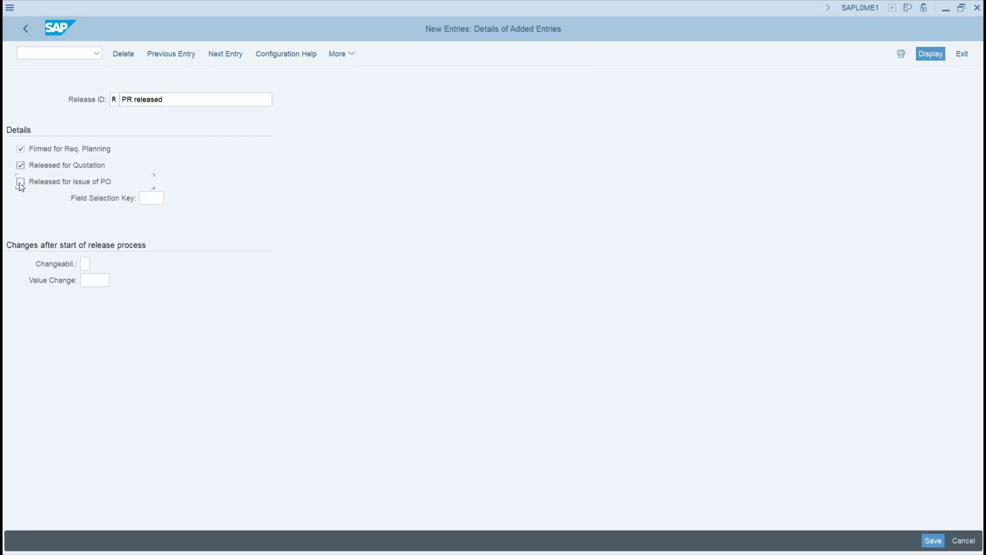
click(19, 183)
Step: Set the field selection key of indicator R to ME51 and check the list of available keys
click(154, 200)
text(me)
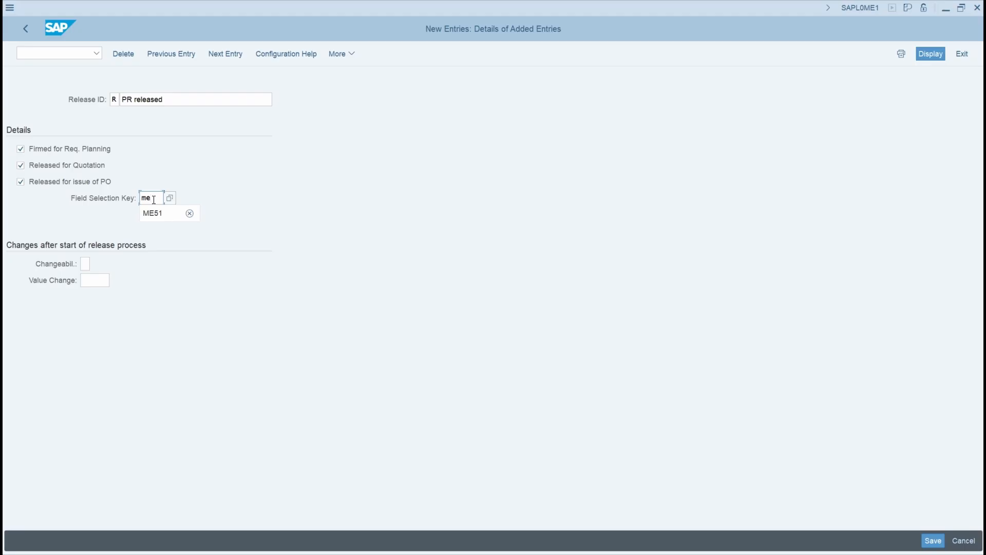
text(51)
click(160, 215)
click(171, 198)
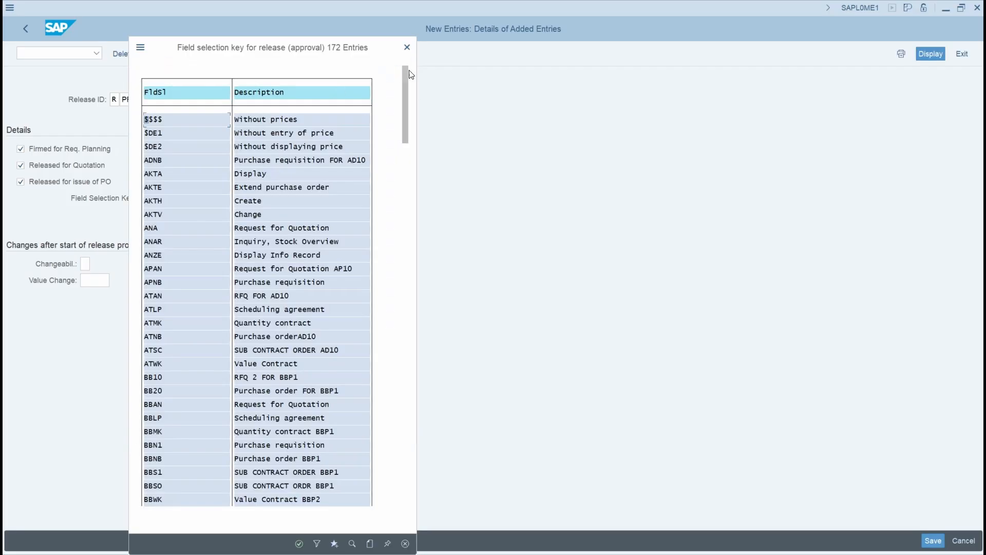
key(Escape)
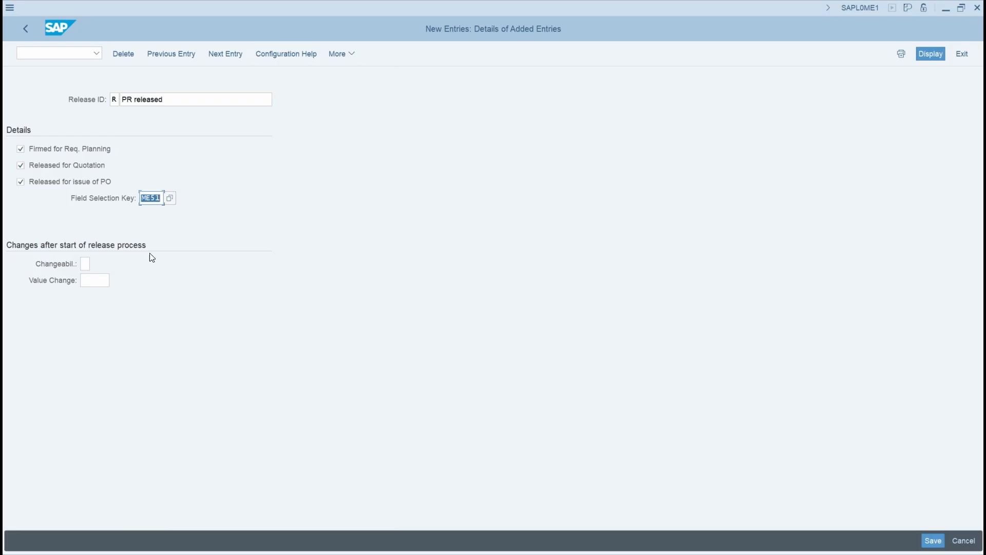
Step: Set the changeability of indicator R to 4, Changeable, new release in case of new strat. or val. change
click(85, 264)
click(96, 264)
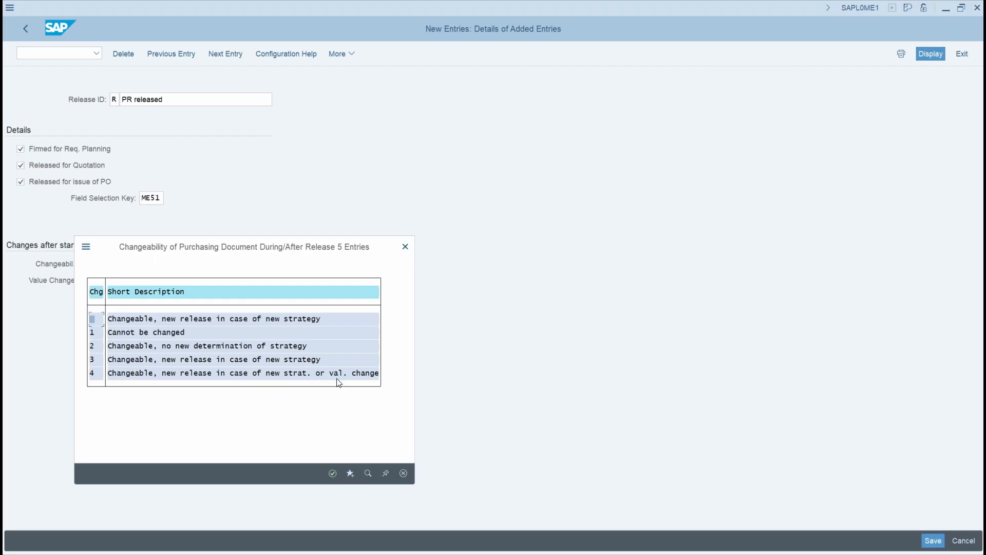
click(94, 375)
click(332, 473)
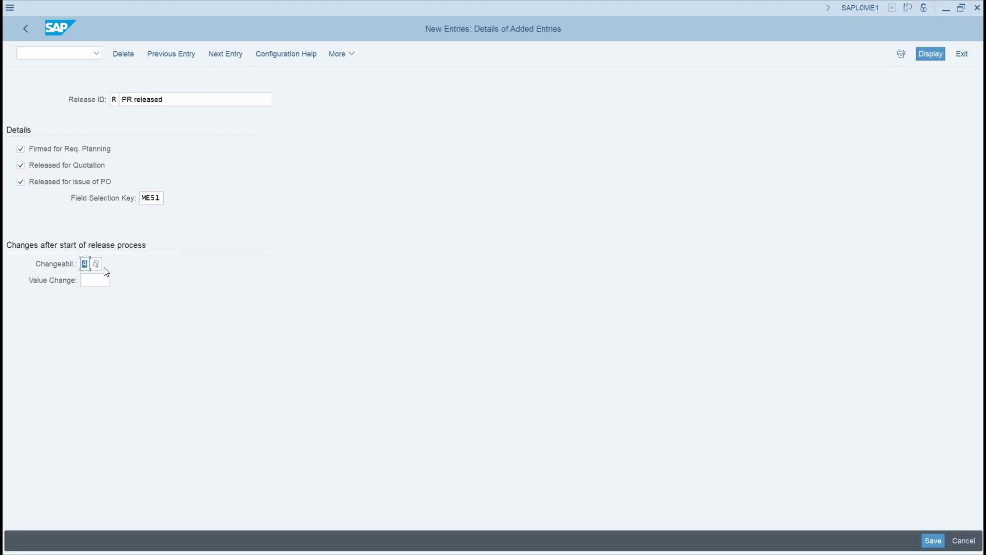
Step: Set the value change to 10, save indicator R to the proposed customizing request and return to the overview
click(90, 281)
click(98, 278)
text(10)
click(934, 541)
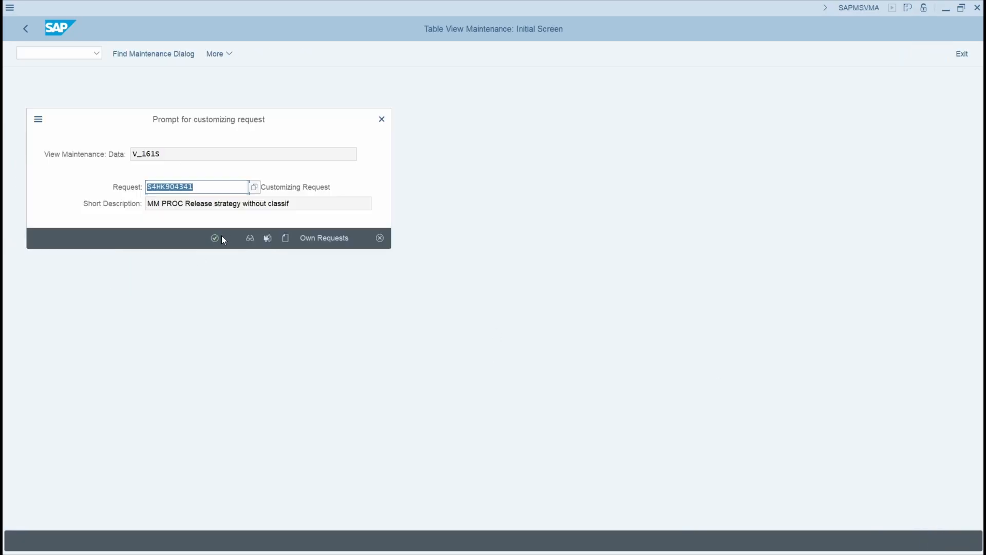
click(216, 238)
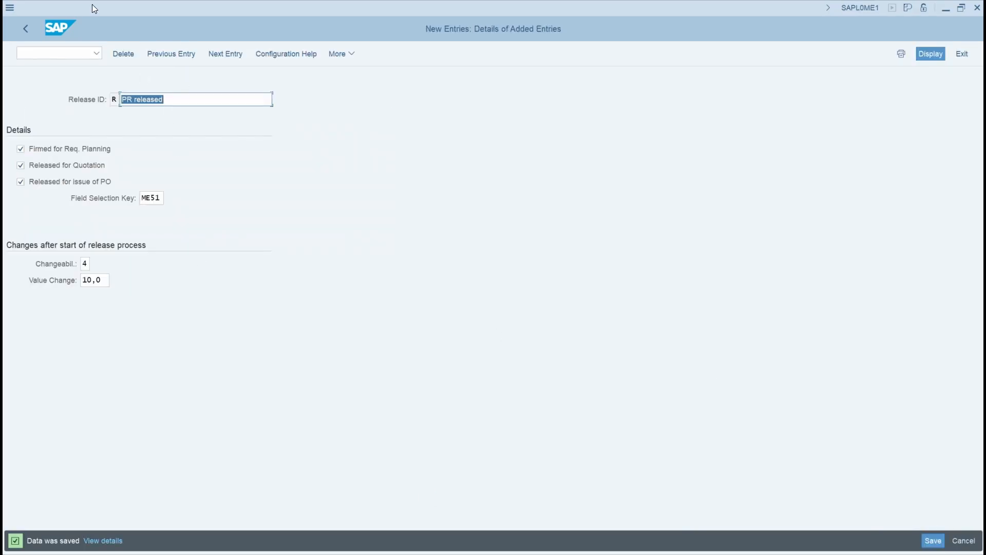
click(27, 30)
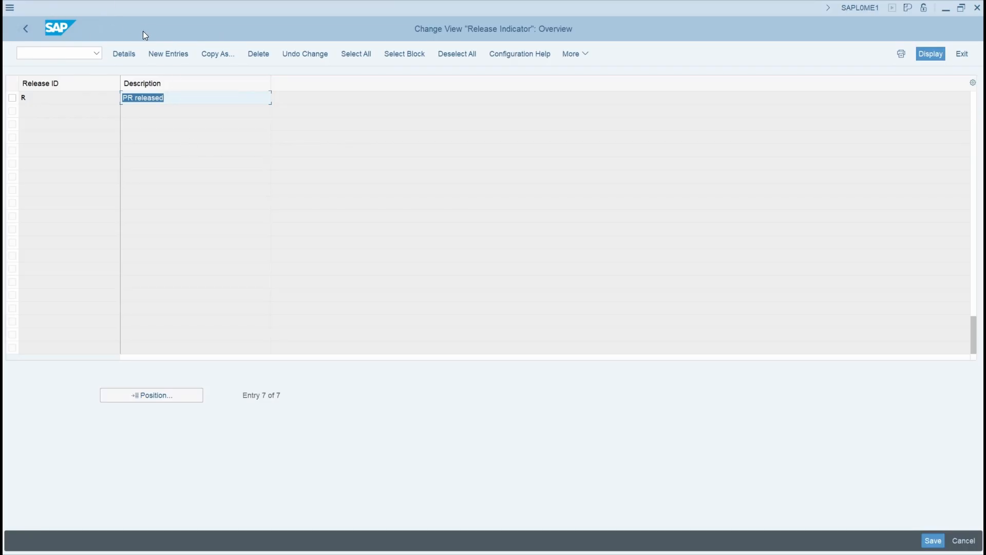
Step: Create and save a second release indicator with ID X and the description "blocked", leaving its other settings empty, and return to the activity list
click(168, 54)
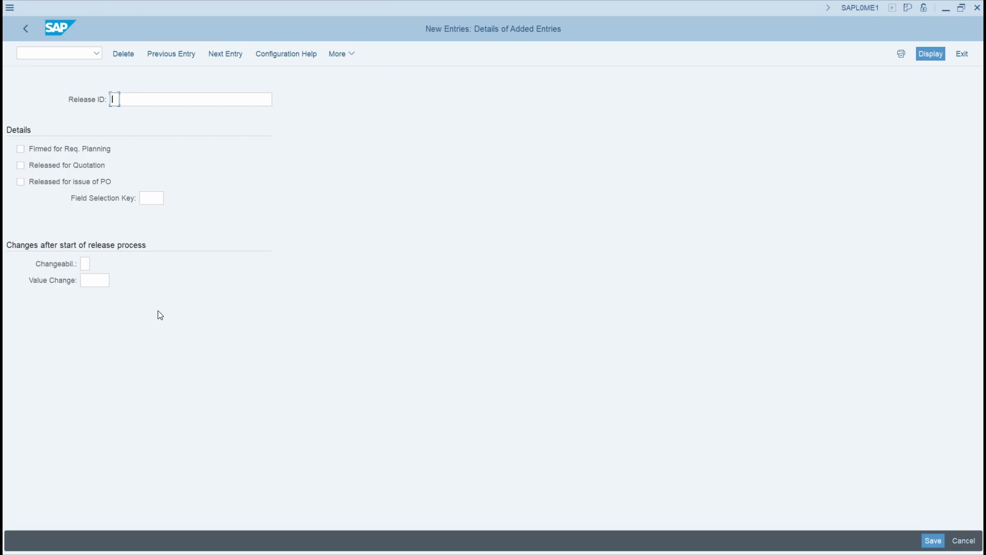
text(X)
click(123, 99)
text(Blocked)
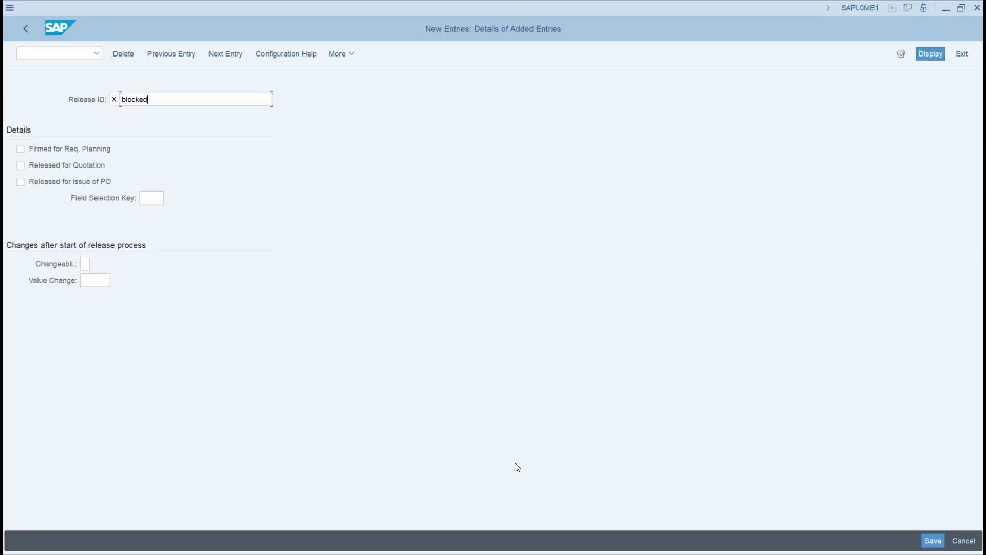
click(932, 540)
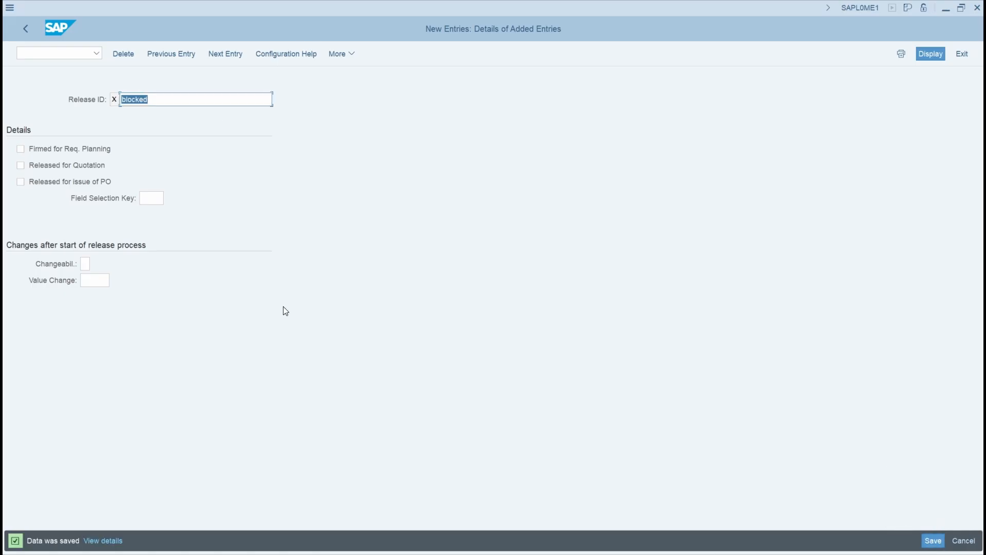
click(26, 31)
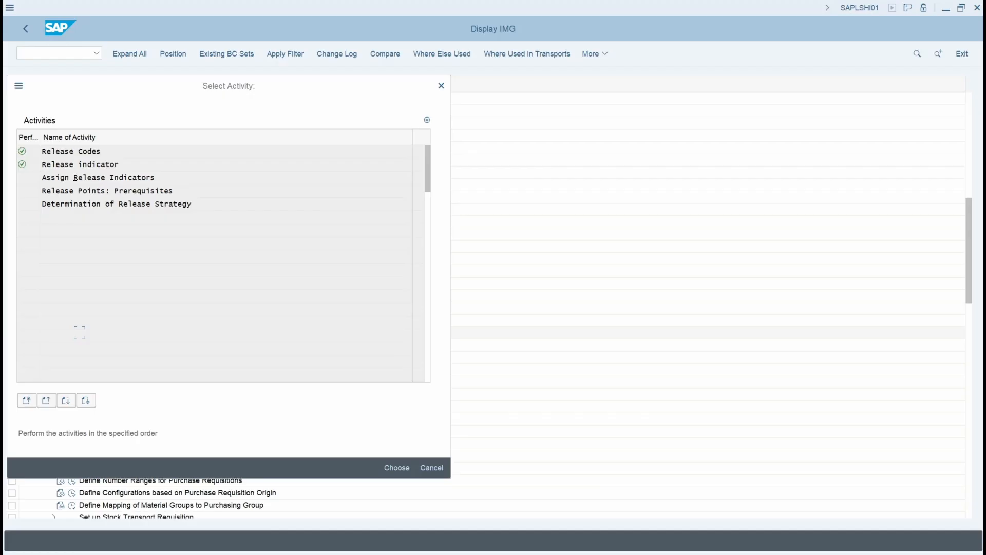
Step: Open the Assign Release Indicators activity and add a new entry for strategy R1 with release ID X and no release codes set
double_click(76, 178)
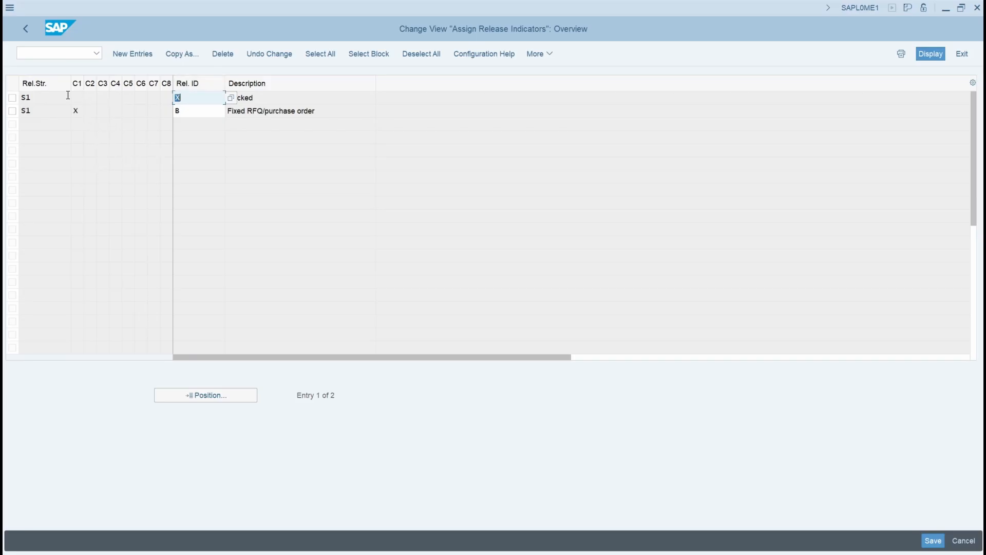
click(132, 60)
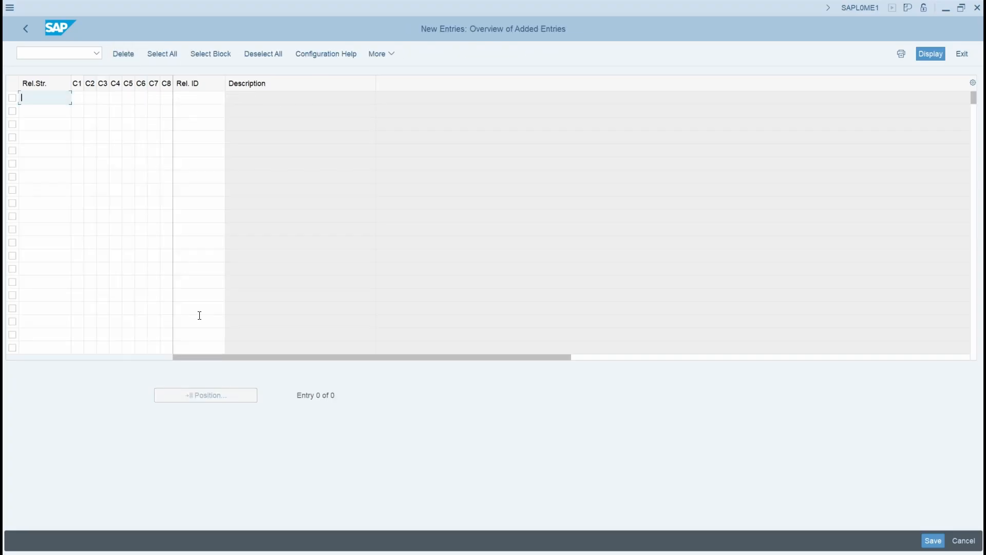
text(R1)
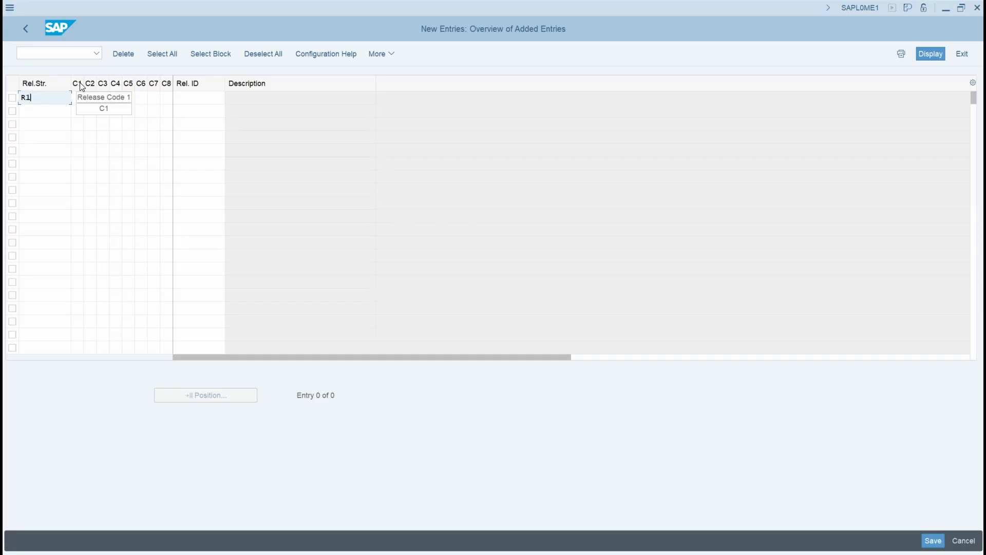
click(186, 95)
click(230, 100)
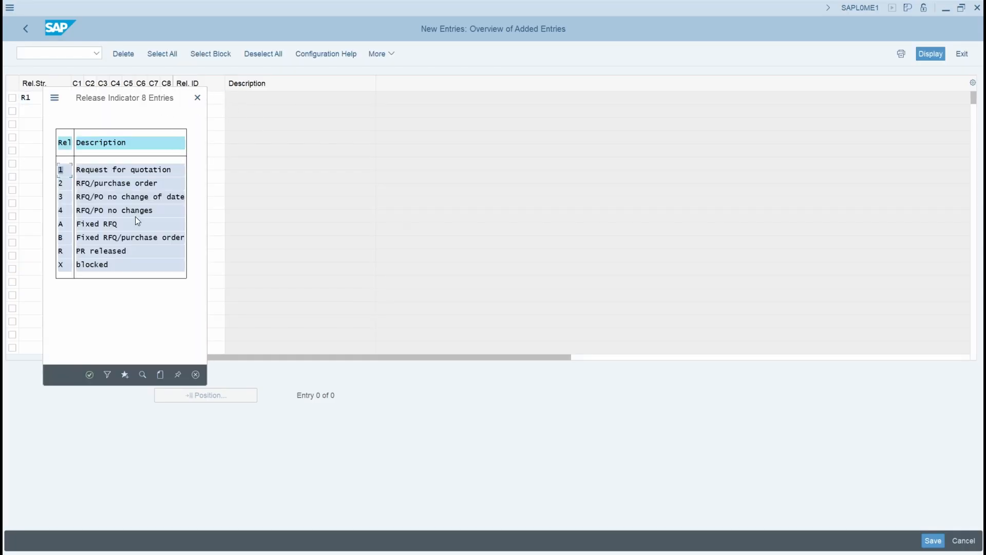
double_click(66, 265)
Step: Add a second R1 row with release code 1 (C1) set to X, Release status will be set
click(39, 112)
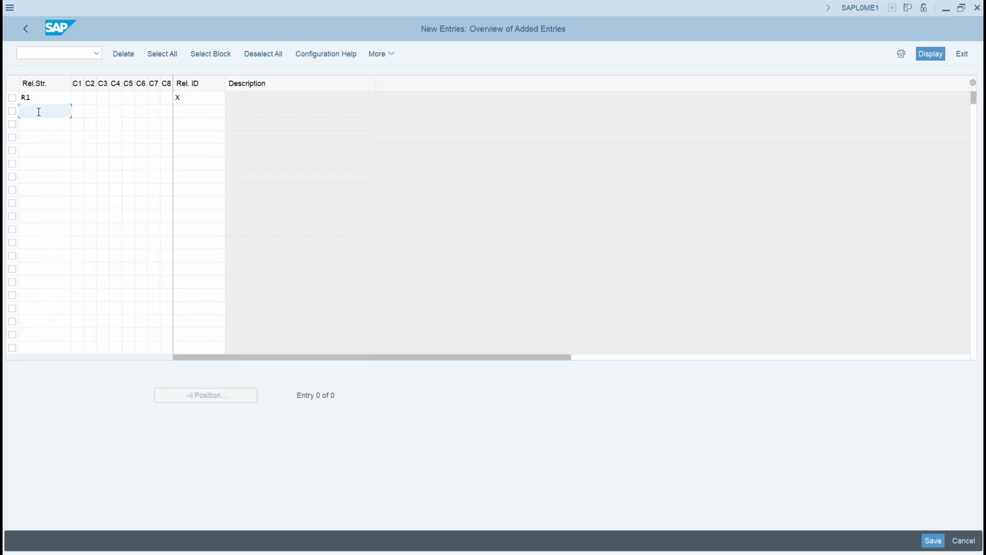
text(R1)
click(77, 112)
click(90, 112)
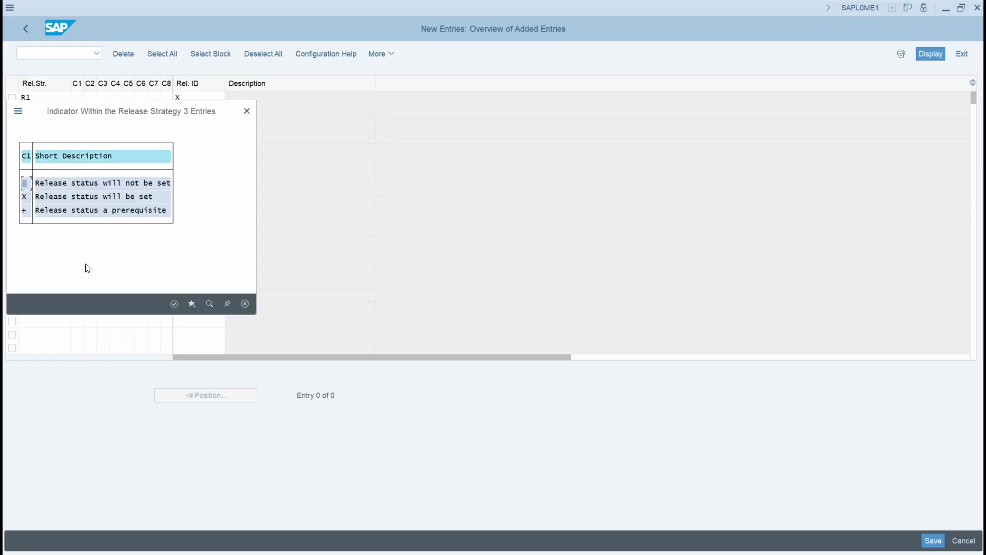
double_click(24, 198)
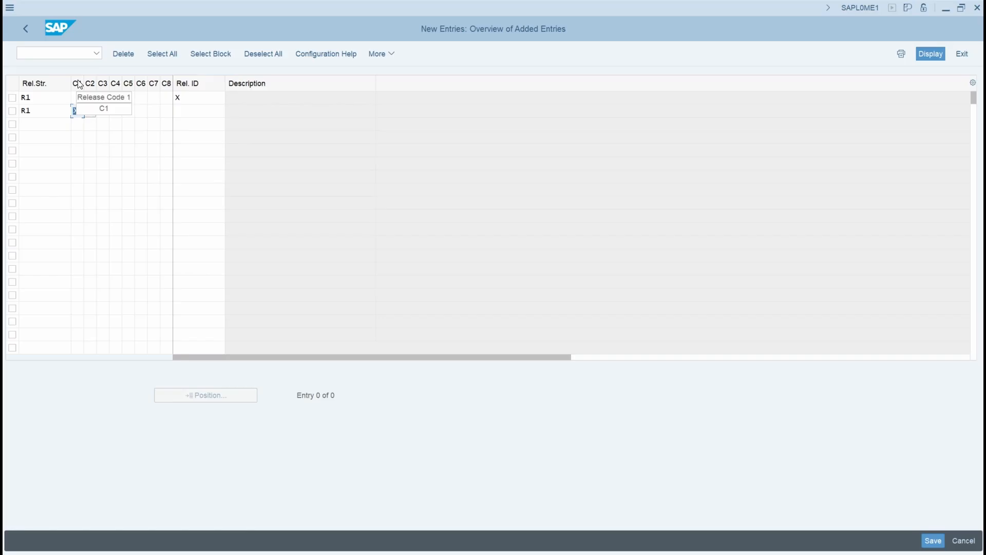
Step: Check the available release indicators and set the second R1 row's release ID to 1, Request for quotation
click(183, 111)
click(230, 112)
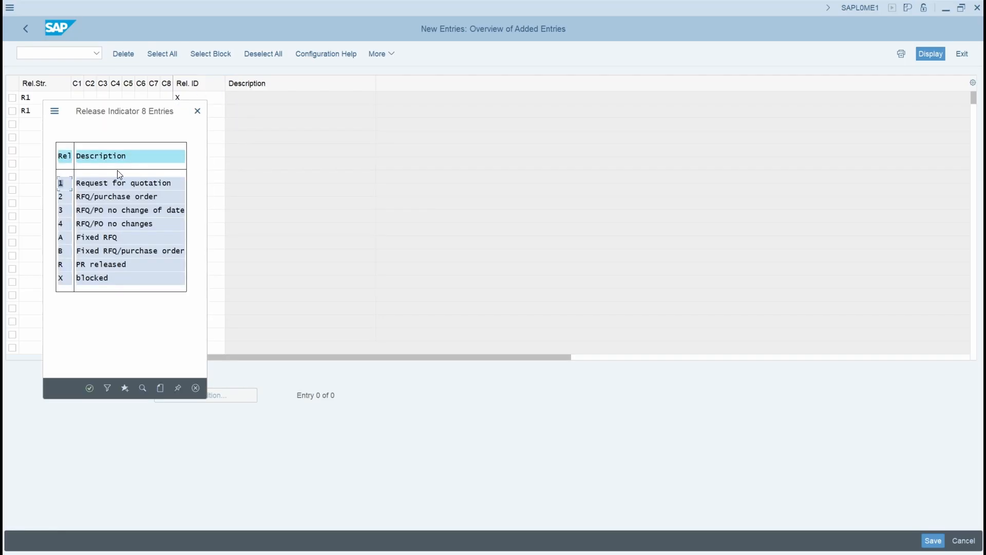
double_click(64, 197)
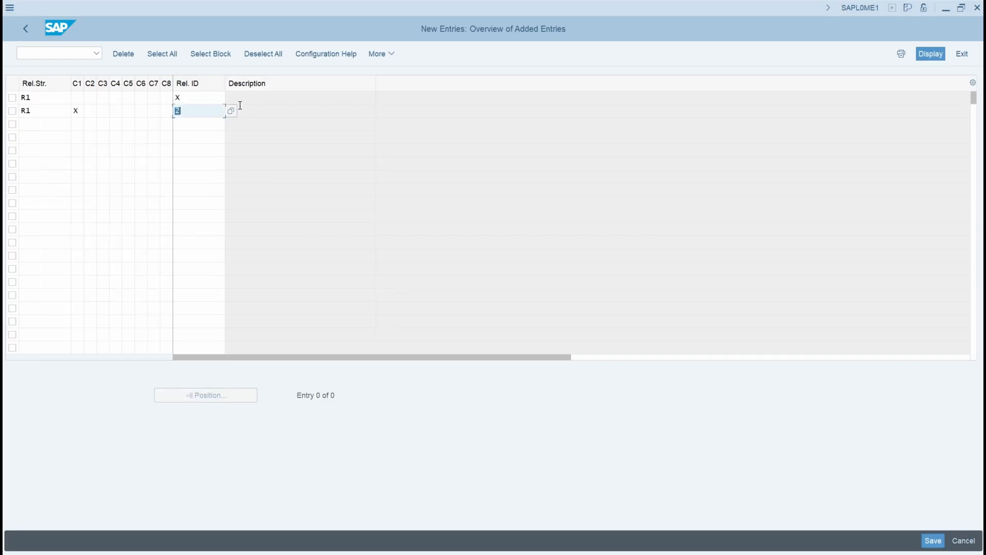
click(231, 111)
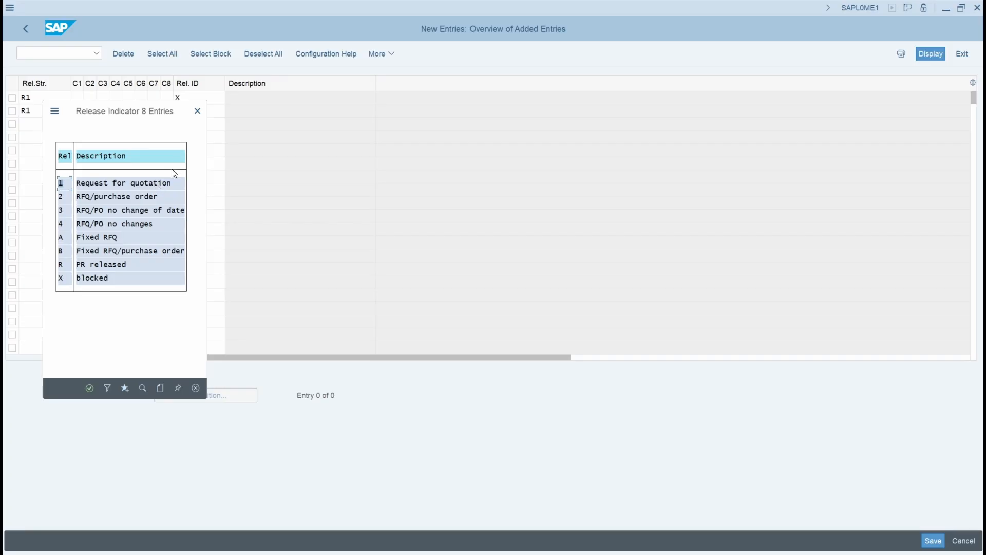
click(196, 111)
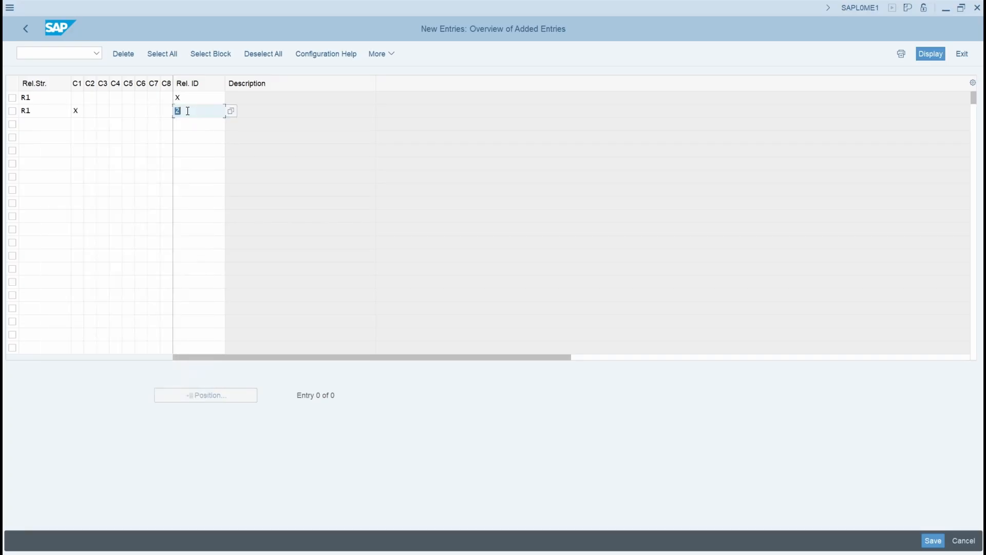
text(1)
Step: Open a second GUI window, move it so the new entries stay visible, and start transaction spro in it
click(10, 7)
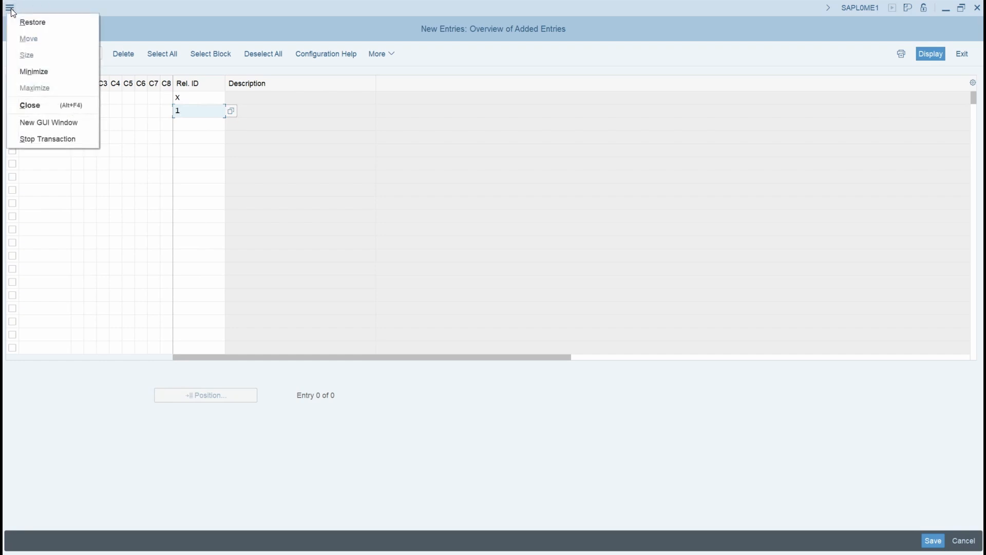
click(27, 121)
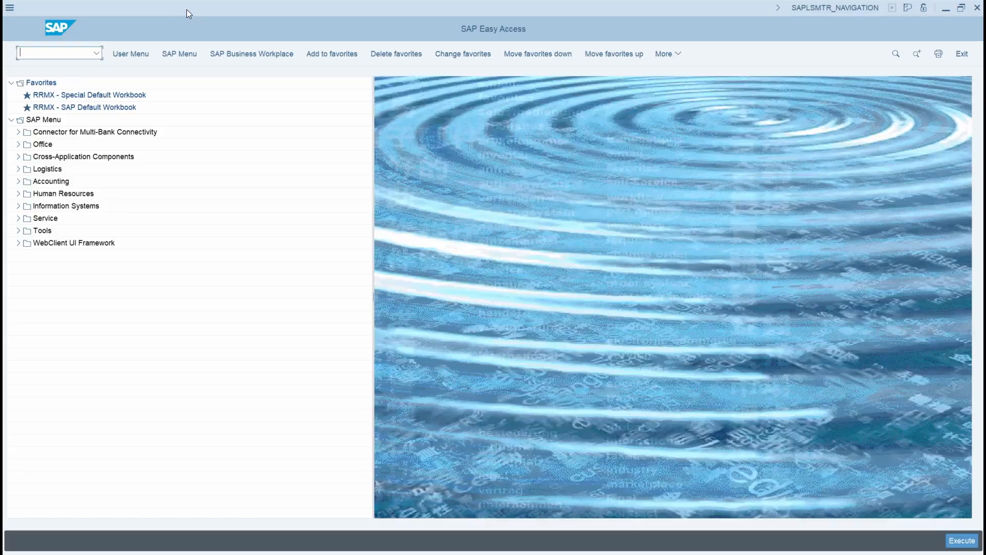
drag(187, 9, 358, 189)
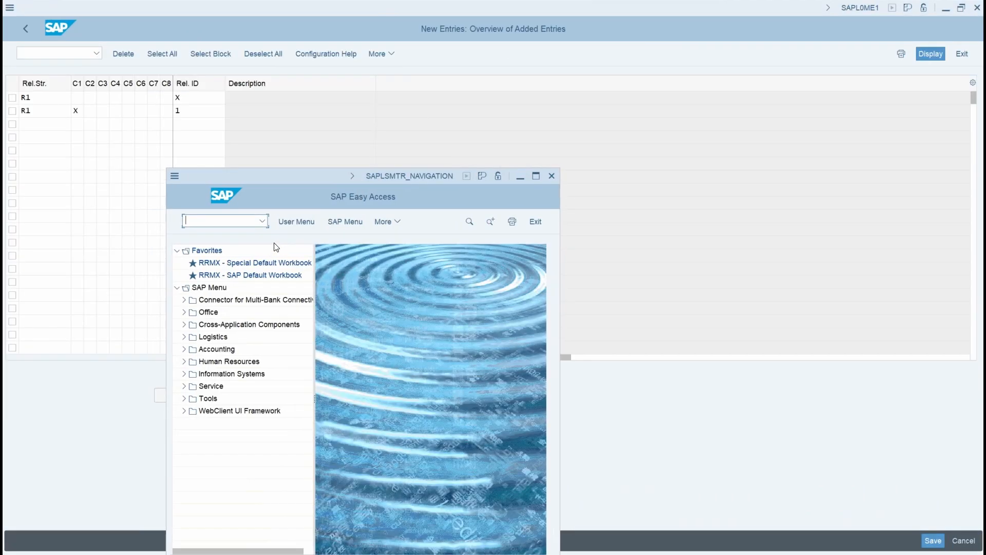
text(spro)
key(Return)
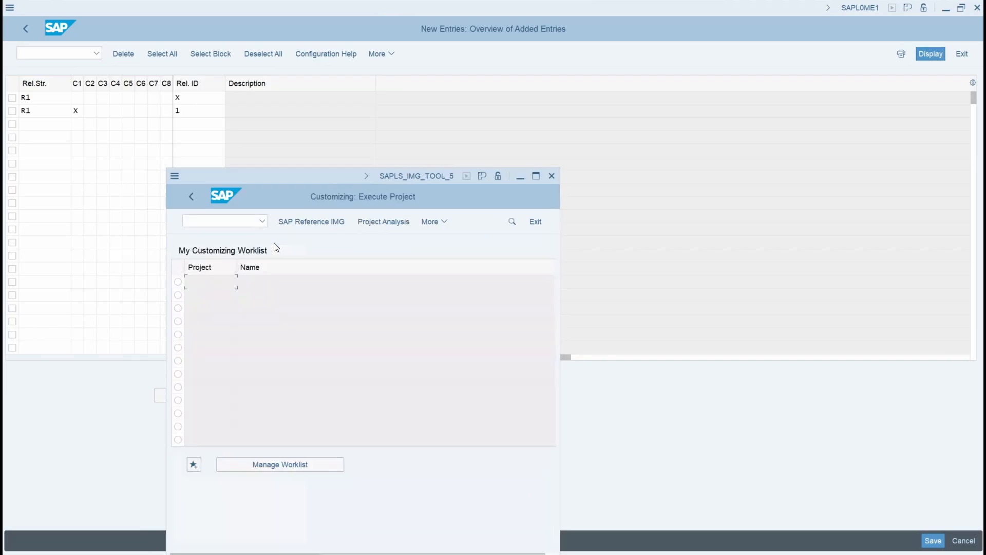
Step: In the SAP Reference IMG, open Set Up Procedure Without Classification under Materials Management, Purchasing, Purchase Requisition, Release Procedure
click(311, 227)
scroll(234, 512, down, 9)
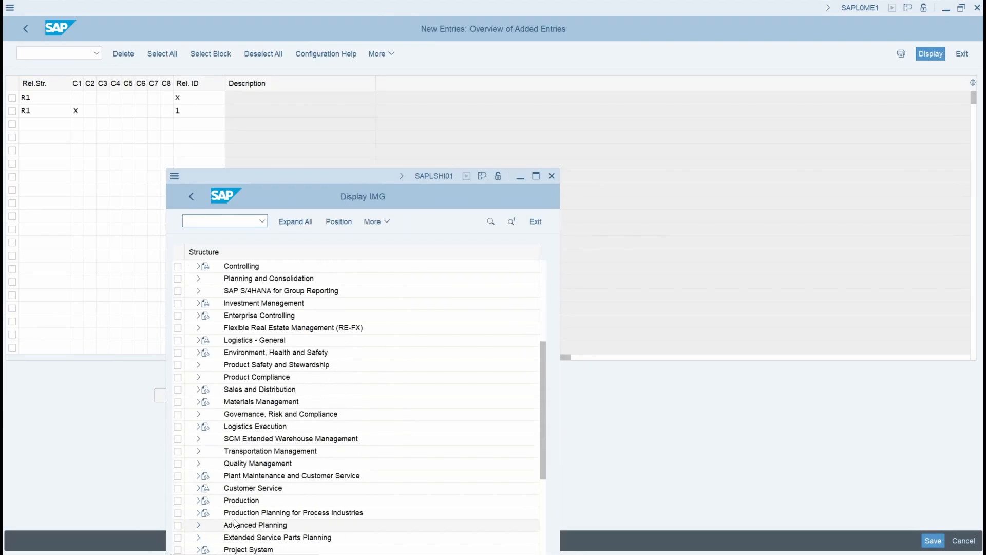
scroll(220, 368, up, 2)
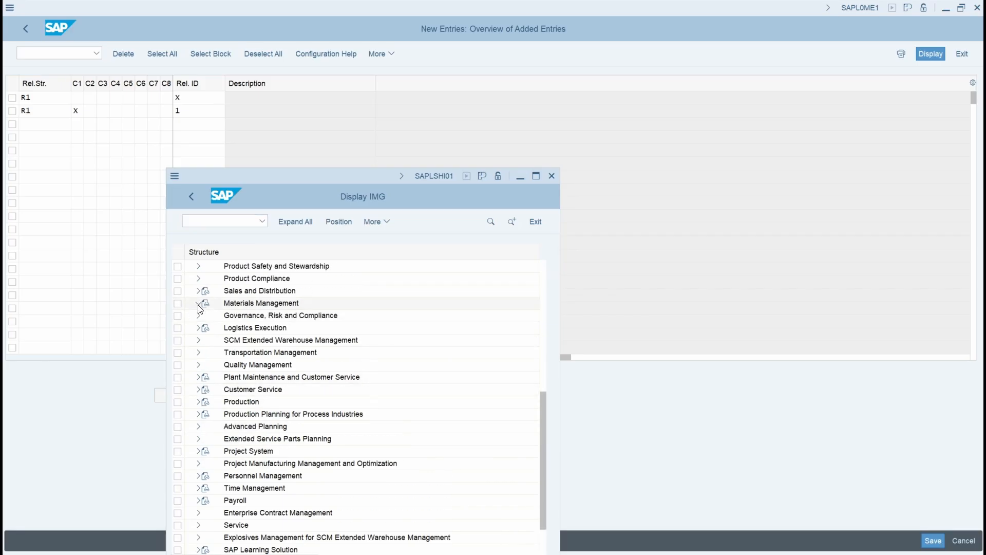
click(198, 304)
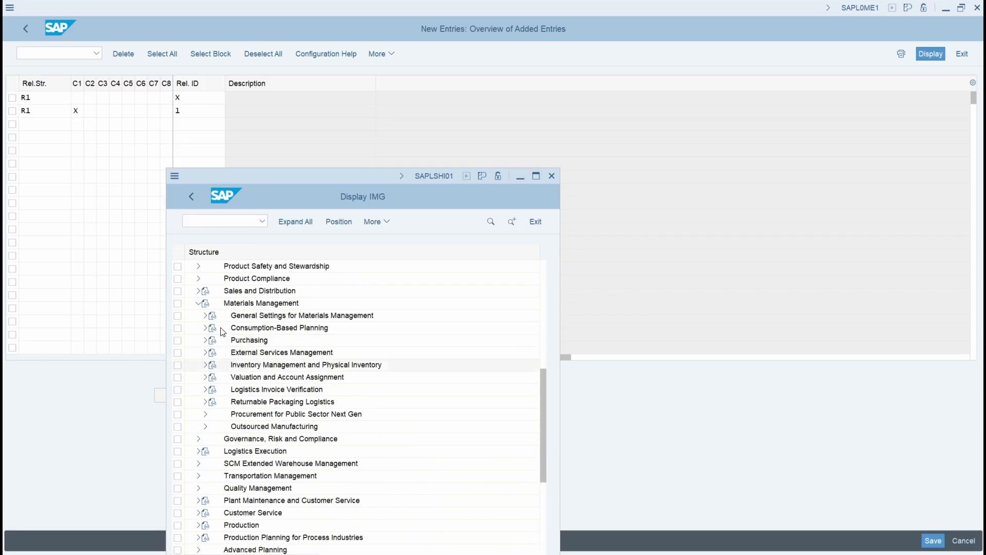
click(205, 340)
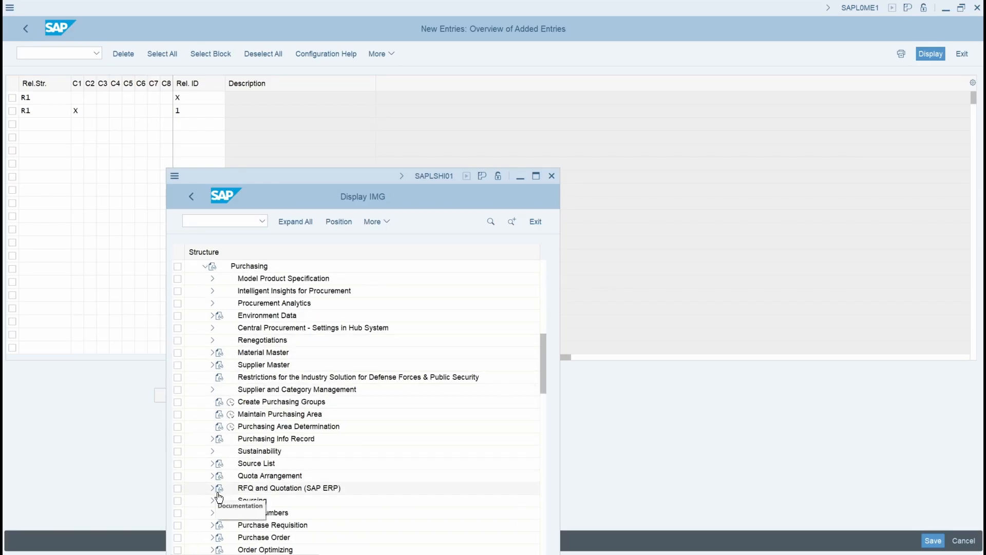
click(213, 526)
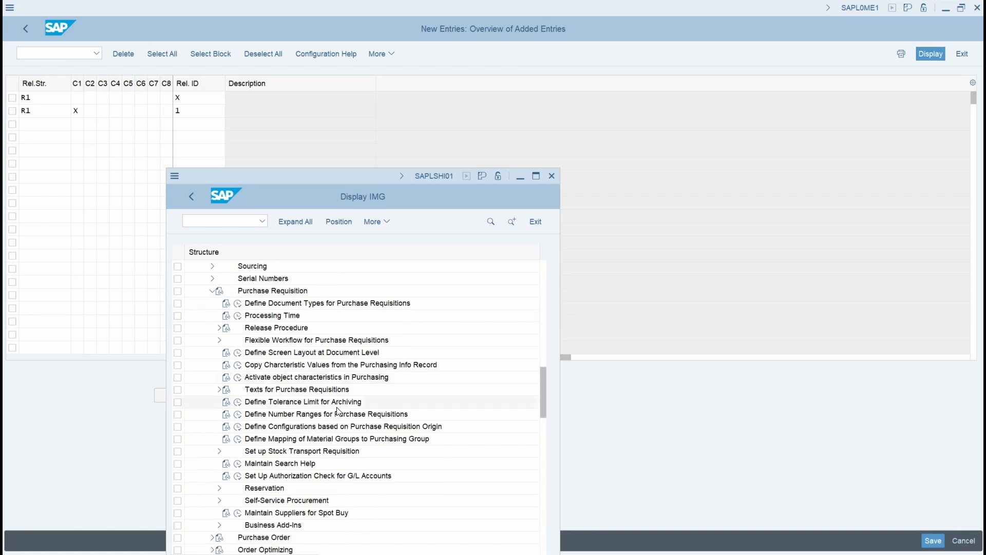
click(224, 328)
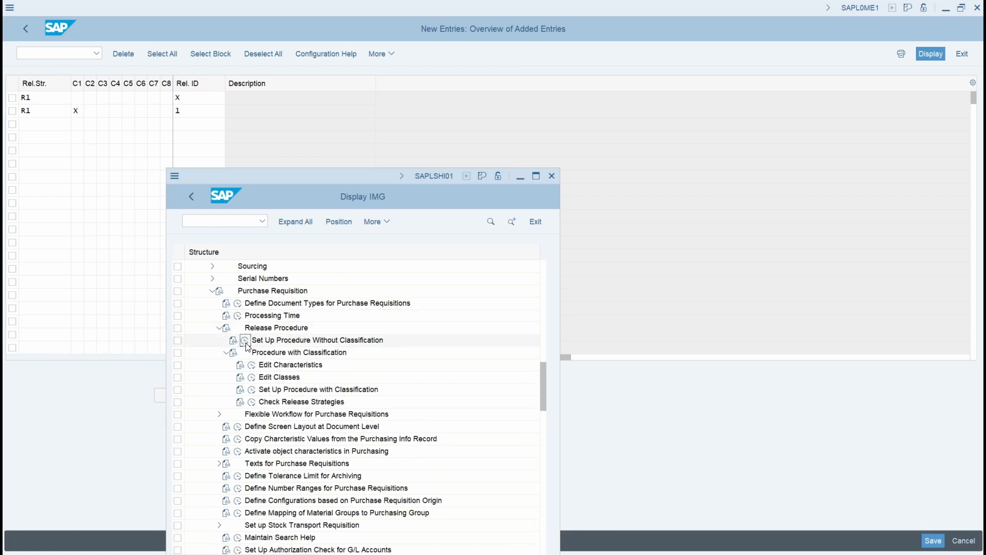
click(246, 342)
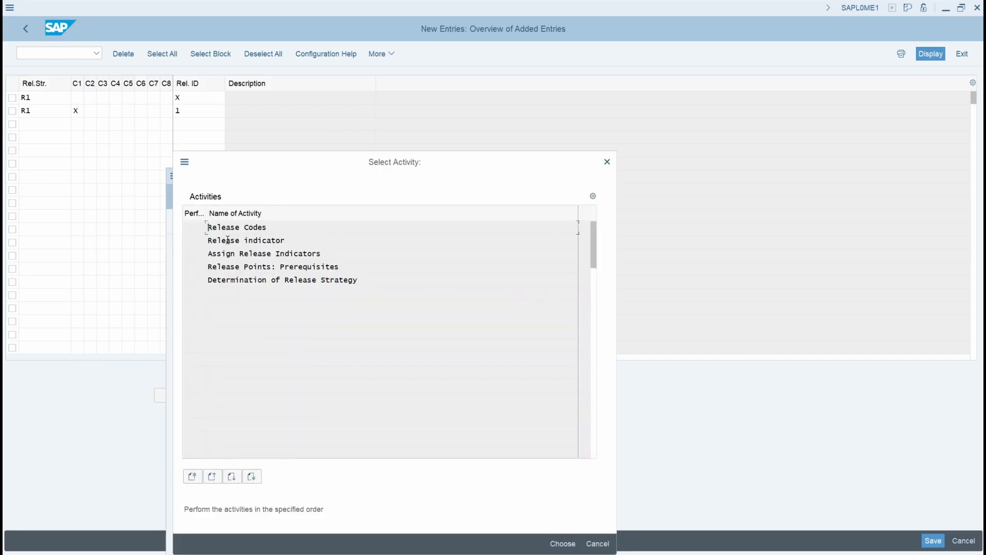
Step: Display the details of release indicator 1, Request for quotation, and return to the window with the new assignment entries
double_click(227, 240)
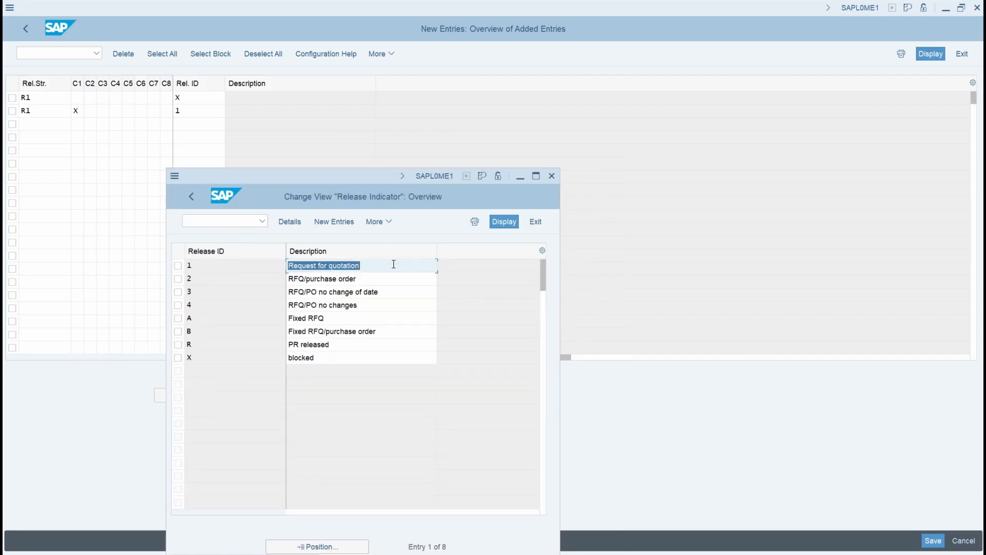
click(179, 267)
click(289, 221)
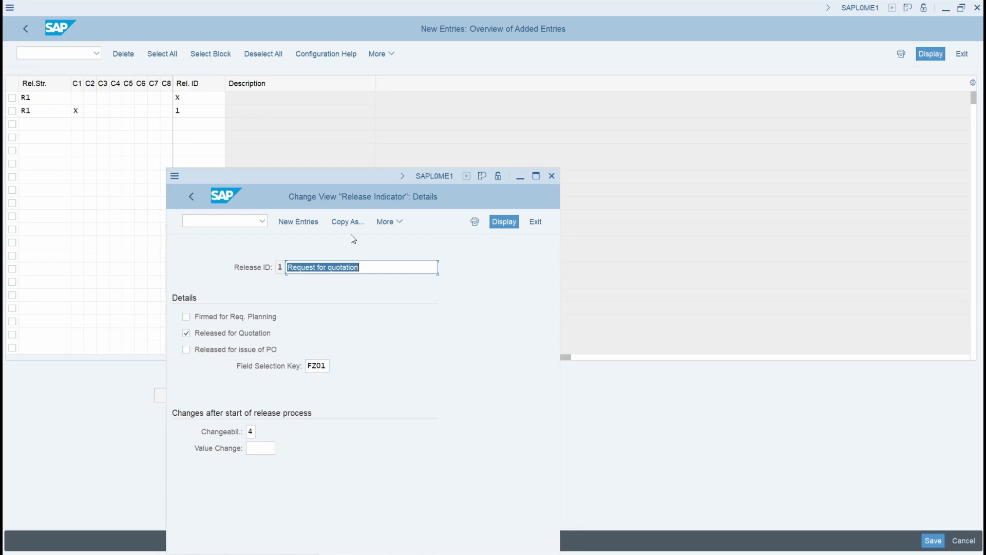
click(322, 132)
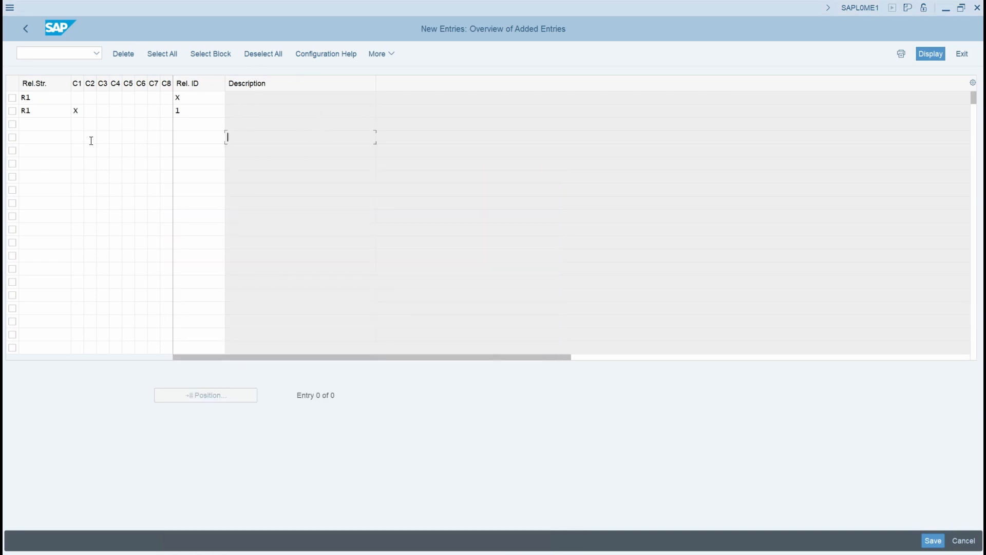
Step: Add a third R1 row with both release codes C1 and C2 set to X
click(37, 122)
text(R)
click(38, 135)
click(75, 124)
text(X)
click(97, 185)
click(89, 124)
text(X)
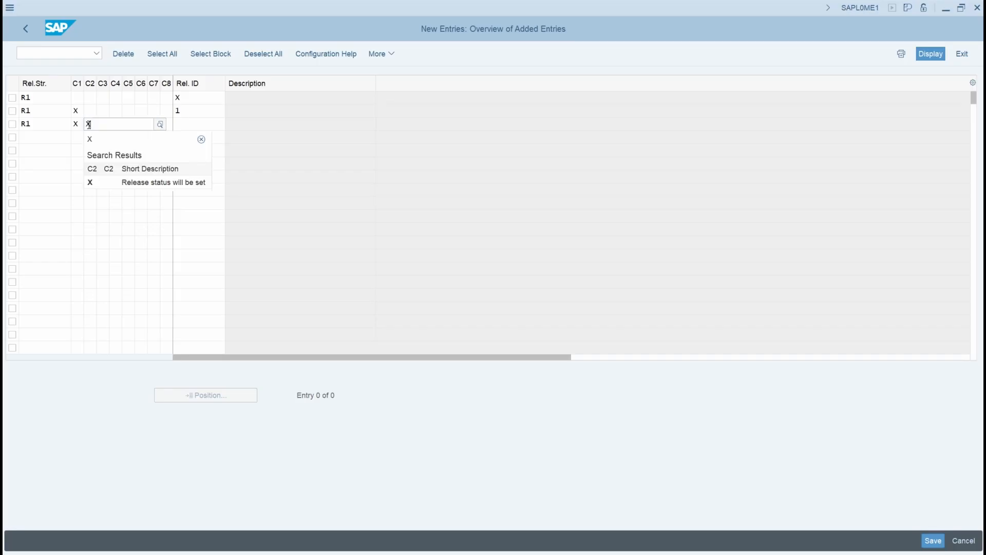
click(88, 184)
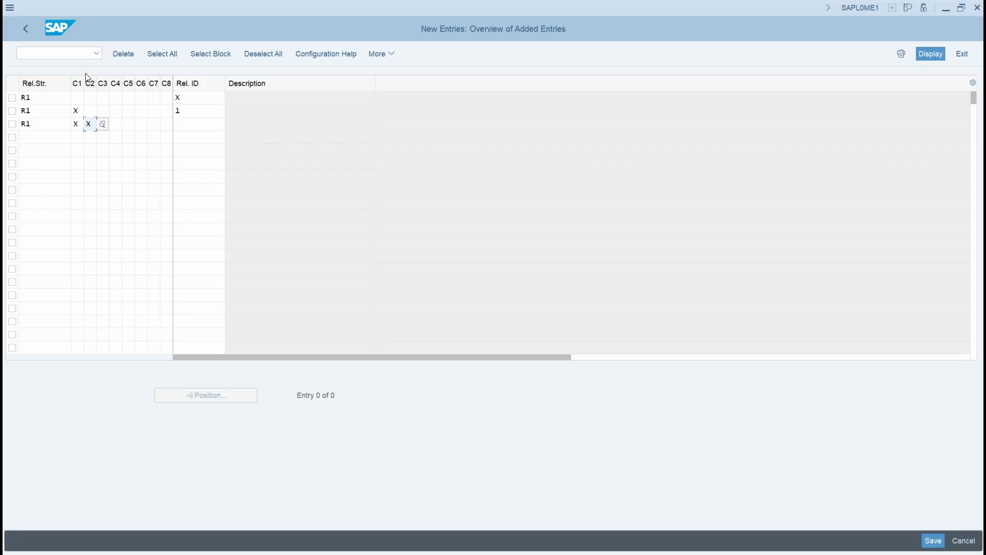
Step: Set the third R1 row's release ID to R, PR released, and save the assignments to the proposed customizing request
click(210, 128)
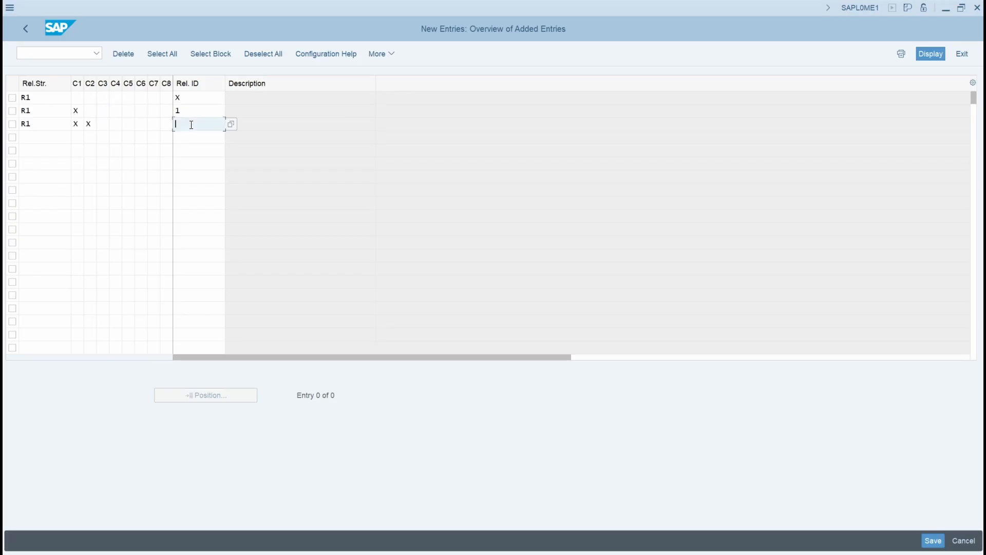
click(230, 124)
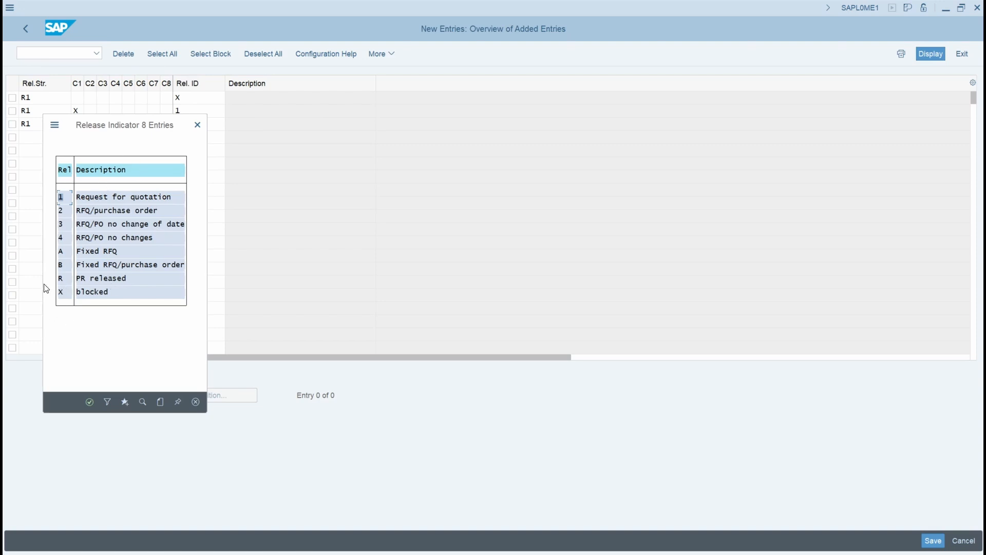
double_click(61, 281)
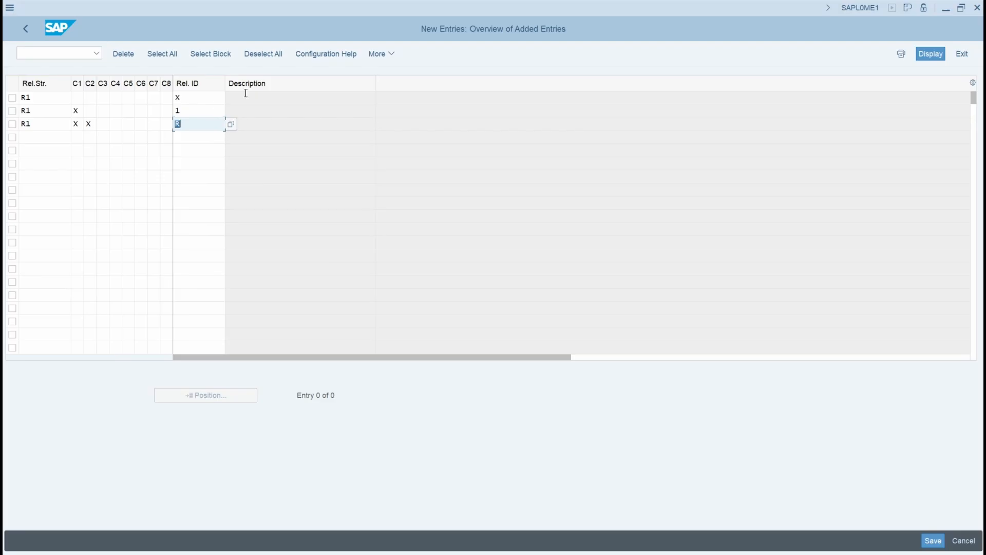
click(932, 542)
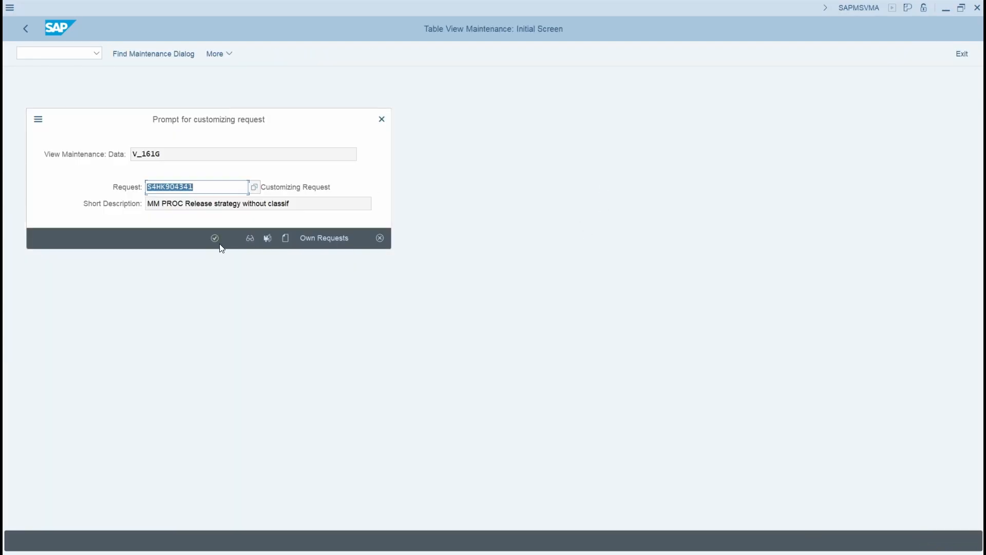
click(215, 238)
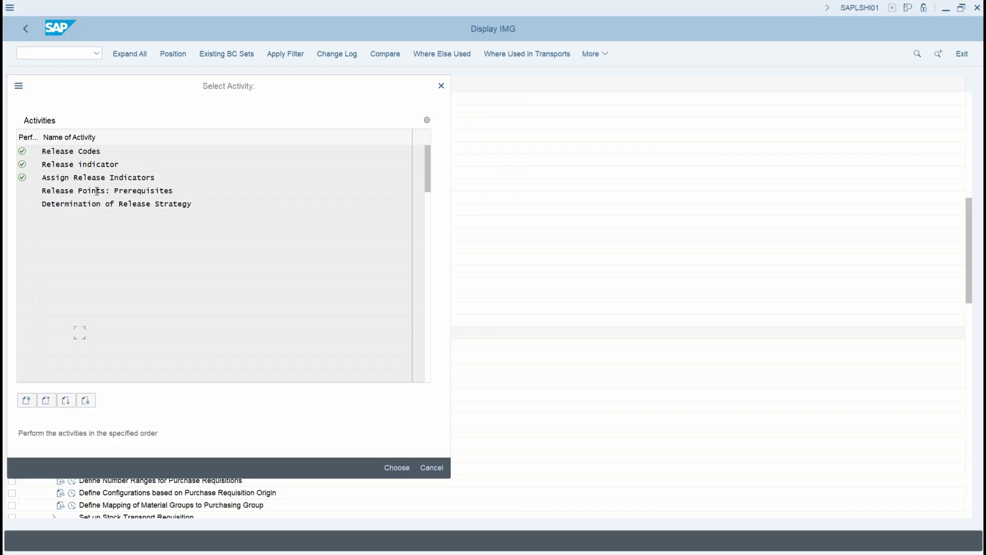
Step: In Release Points: Prerequisites, add a new entry for release strategy R1 with release code 02 and C1 set to X
double_click(98, 191)
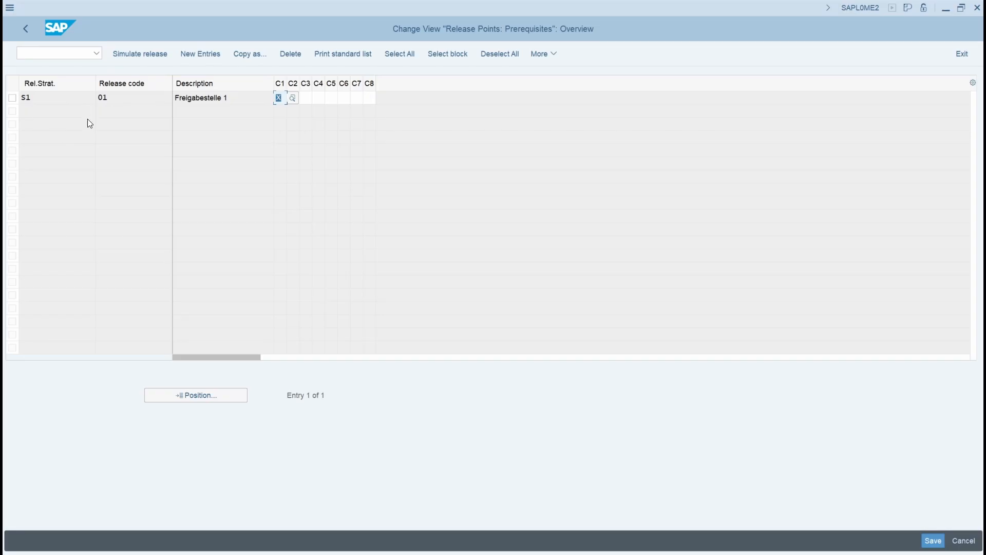
click(200, 53)
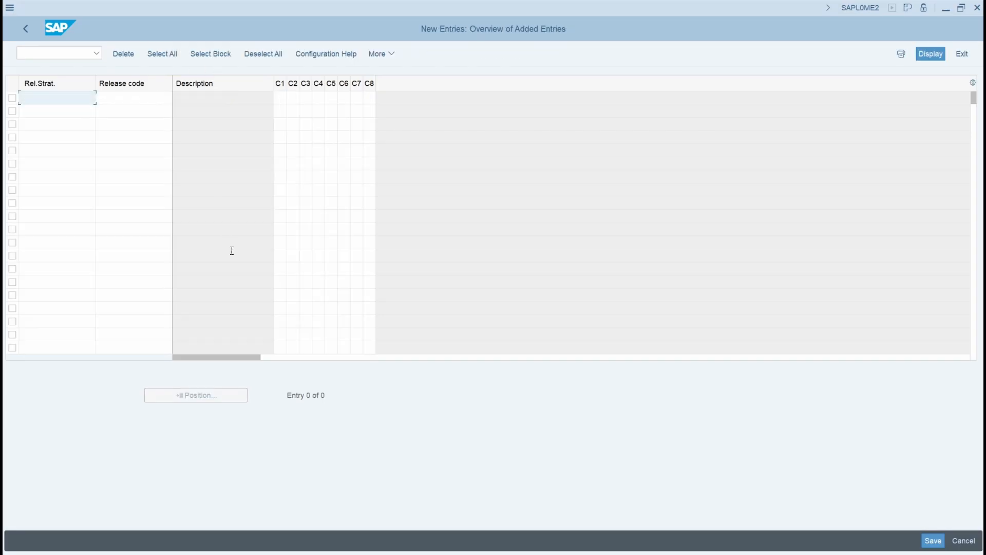
text(R1)
click(137, 99)
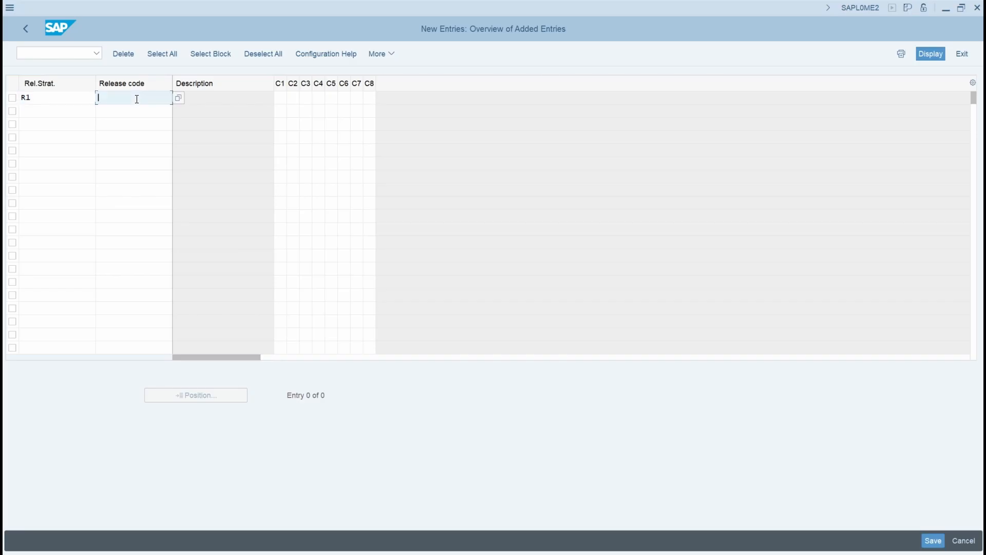
text(02)
click(283, 101)
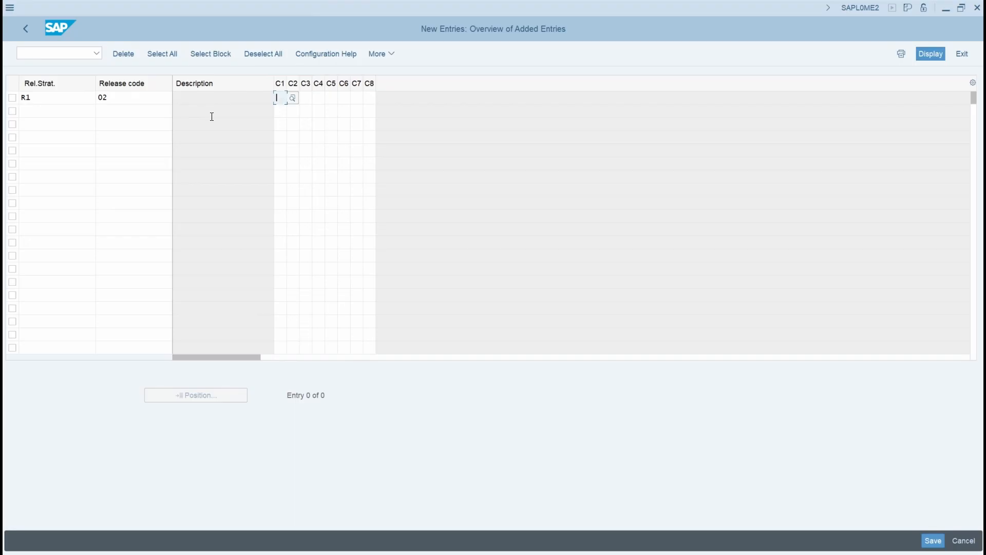
click(293, 98)
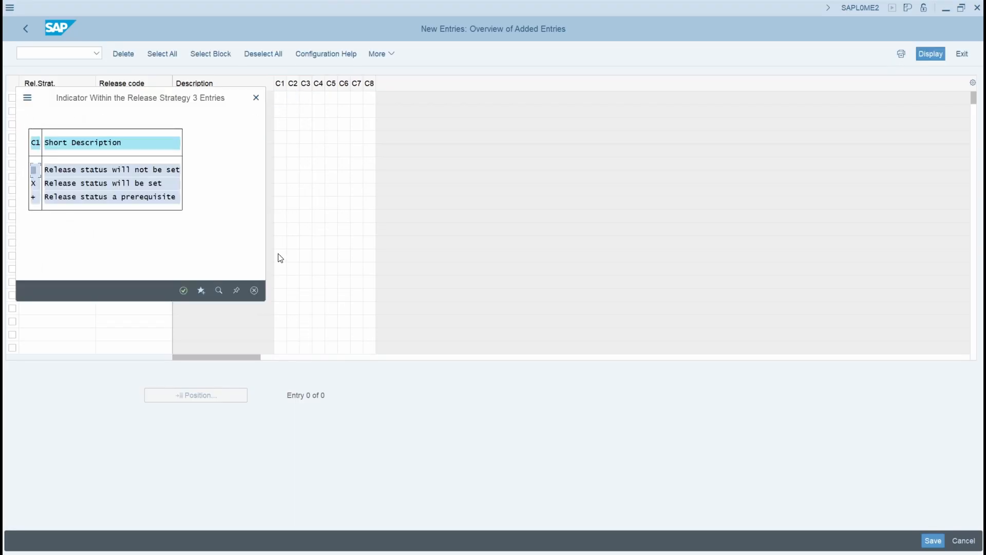
double_click(72, 185)
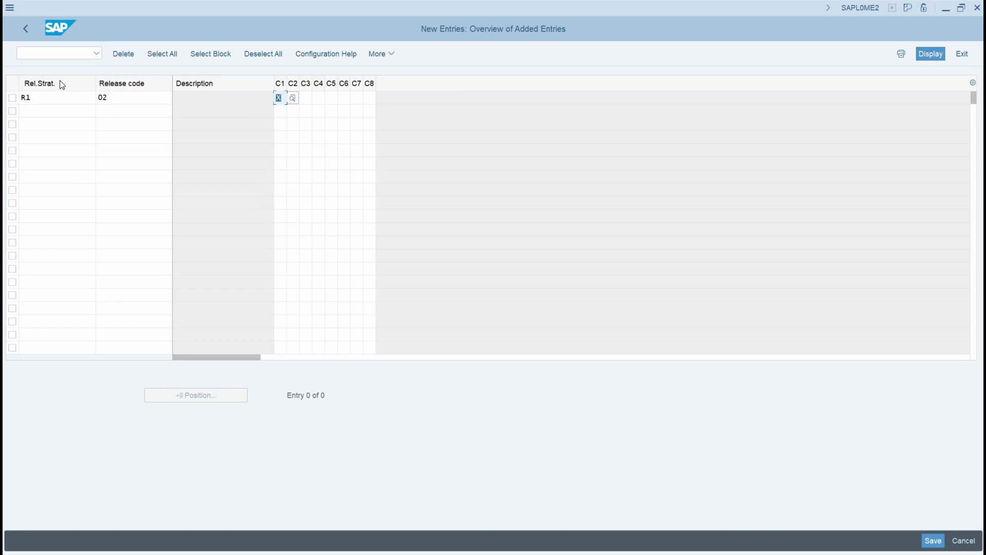
Step: Add a second row for release strategy R1 with release code 03, Manager
click(47, 110)
text(R)
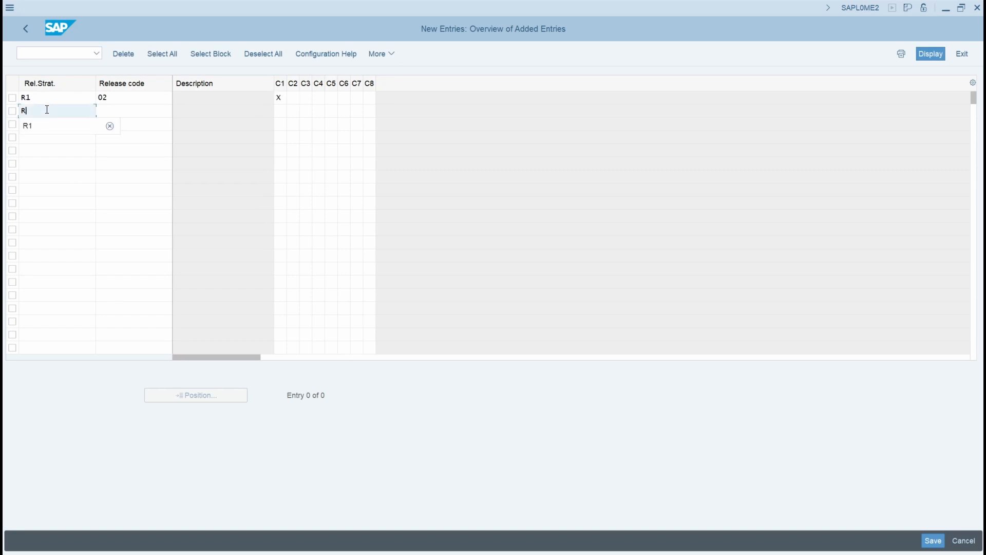
text(1)
click(119, 115)
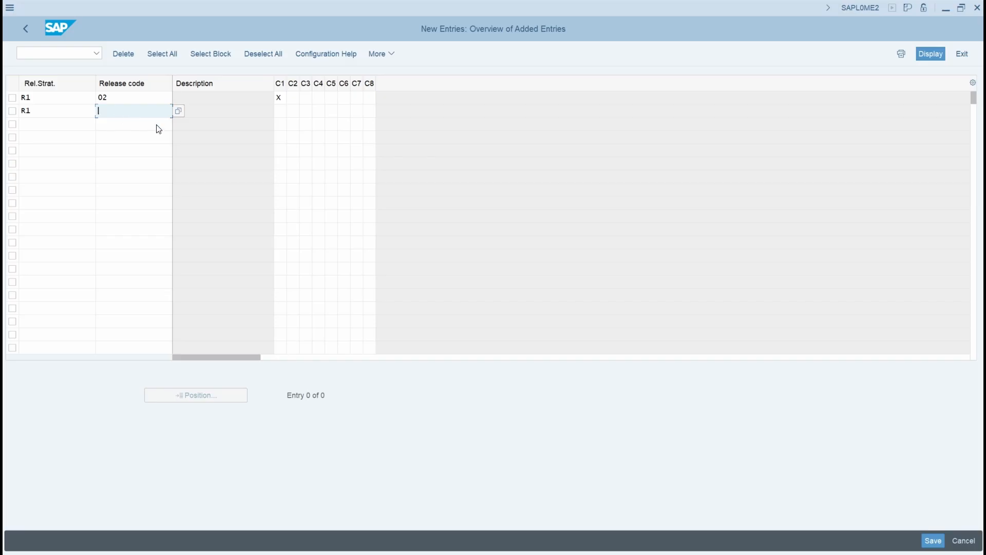
click(180, 112)
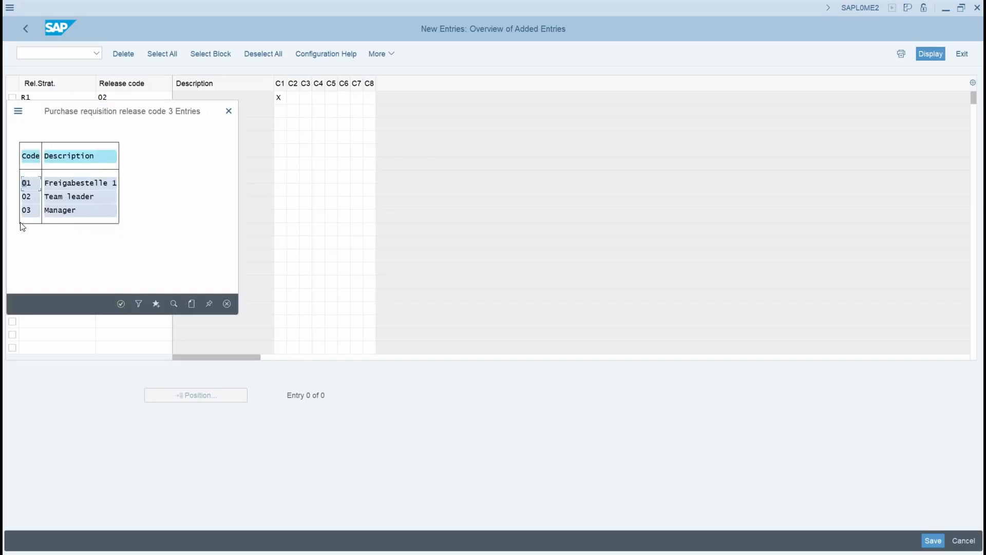
double_click(28, 211)
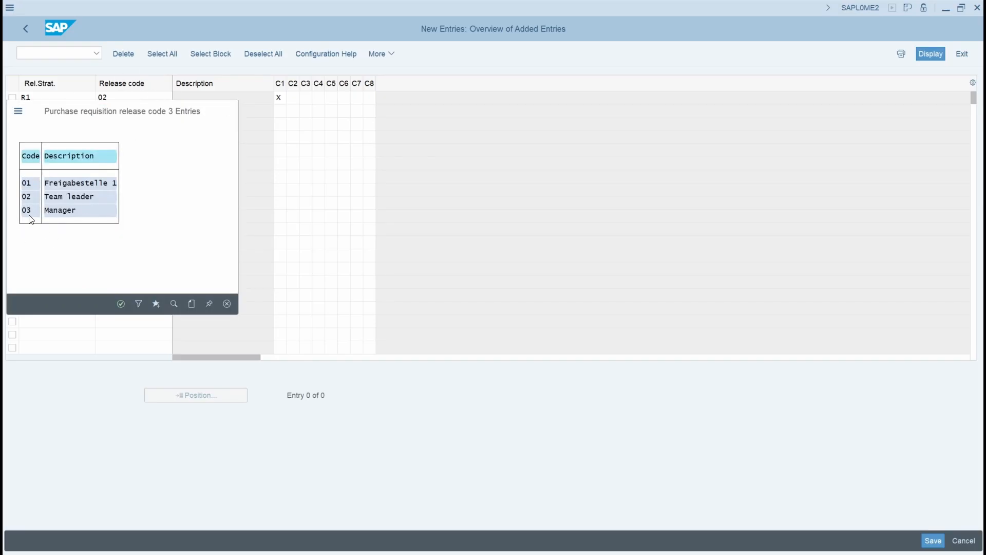
Step: For release code 03, set C1 to + and C2 to X, and save the entries to the proposed customizing request
click(284, 111)
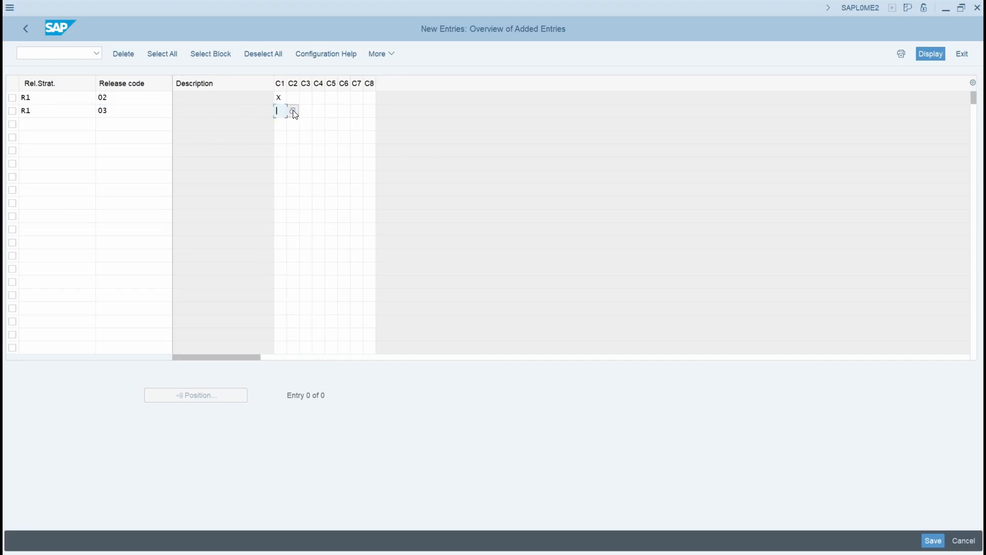
click(293, 111)
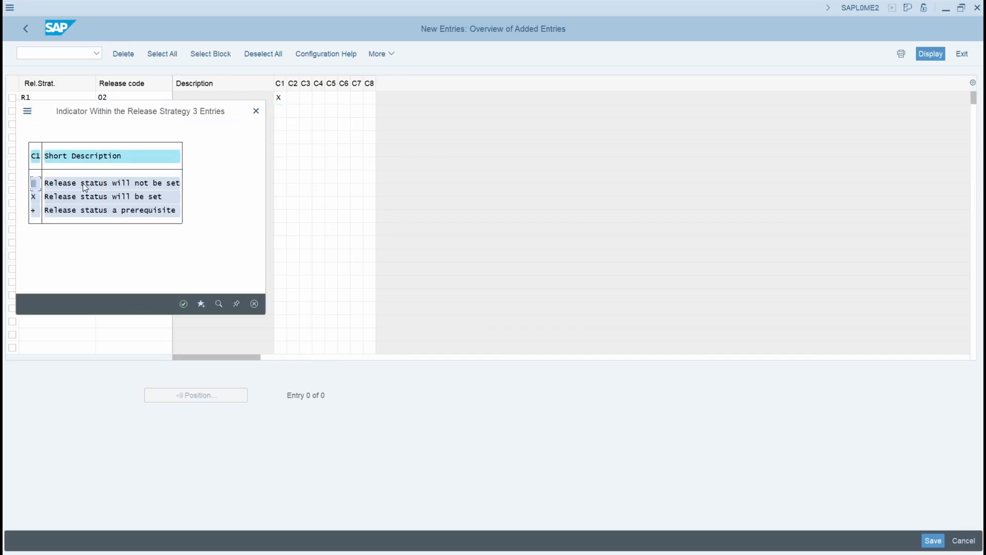
double_click(36, 214)
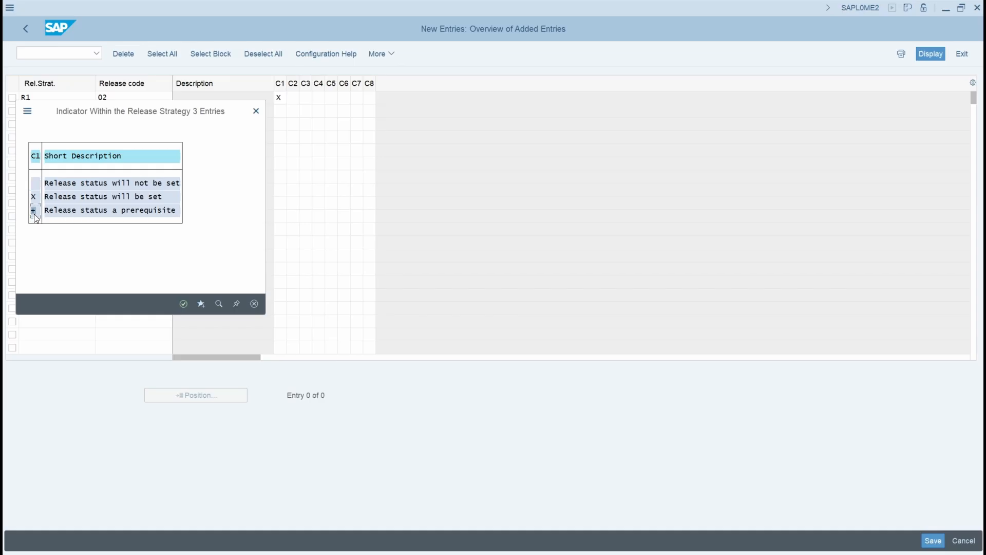
click(304, 111)
click(294, 111)
click(302, 111)
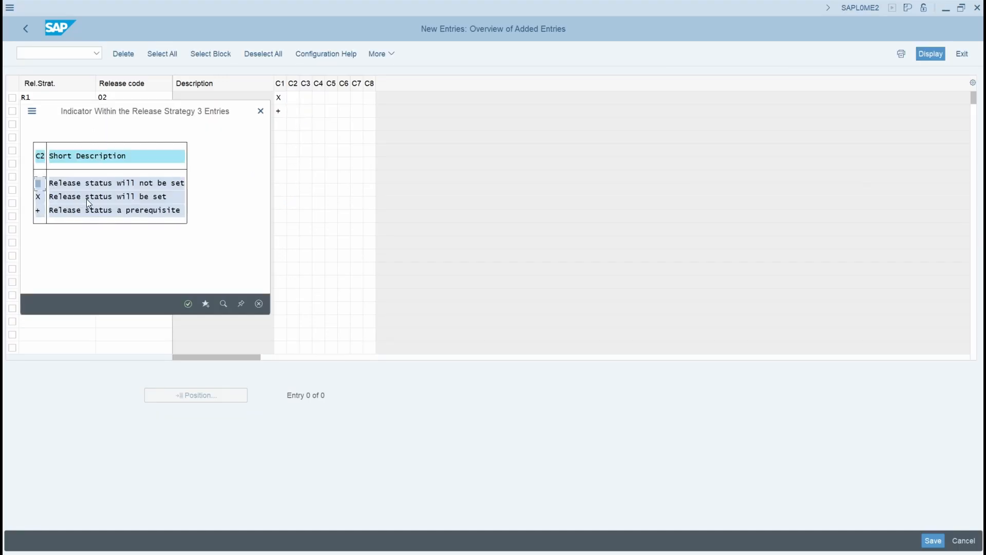
double_click(86, 199)
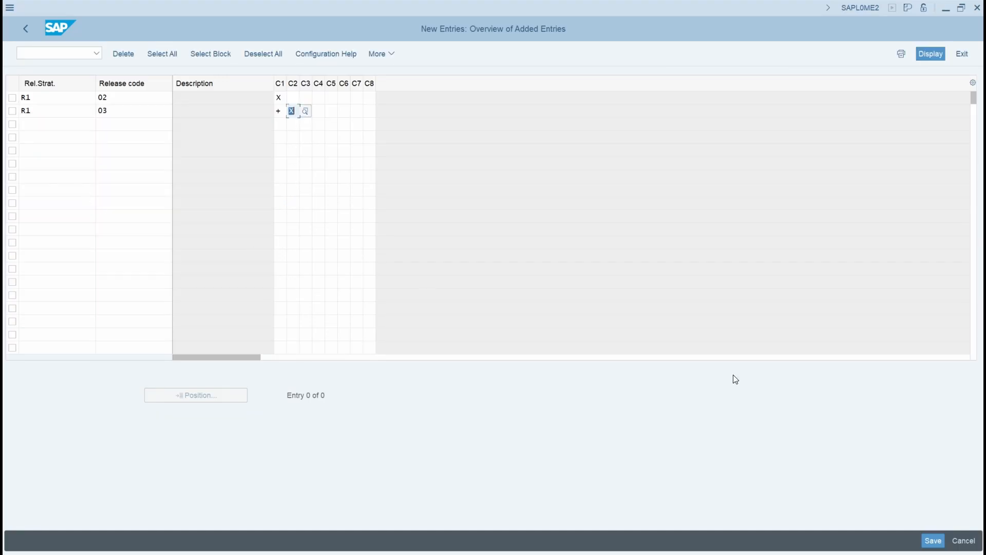
click(927, 544)
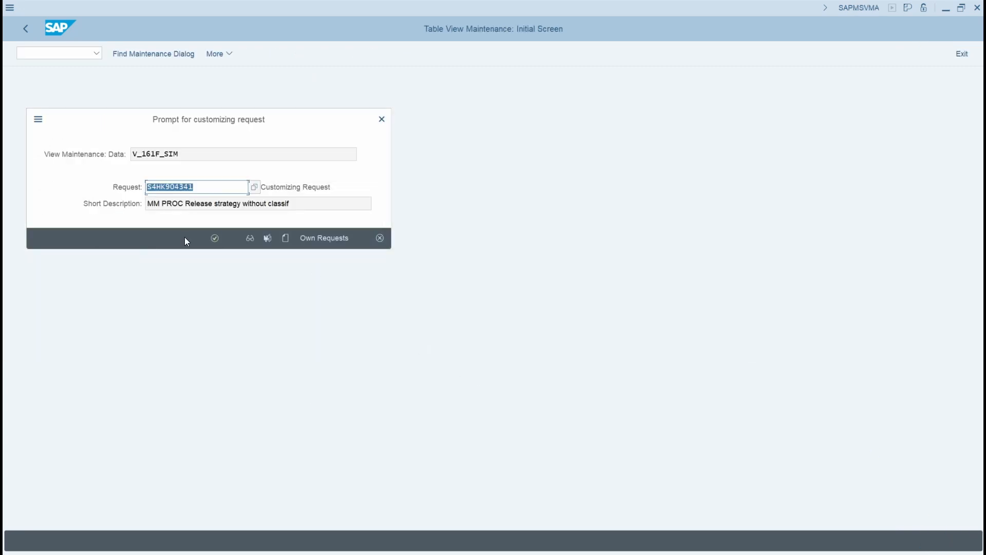
click(215, 238)
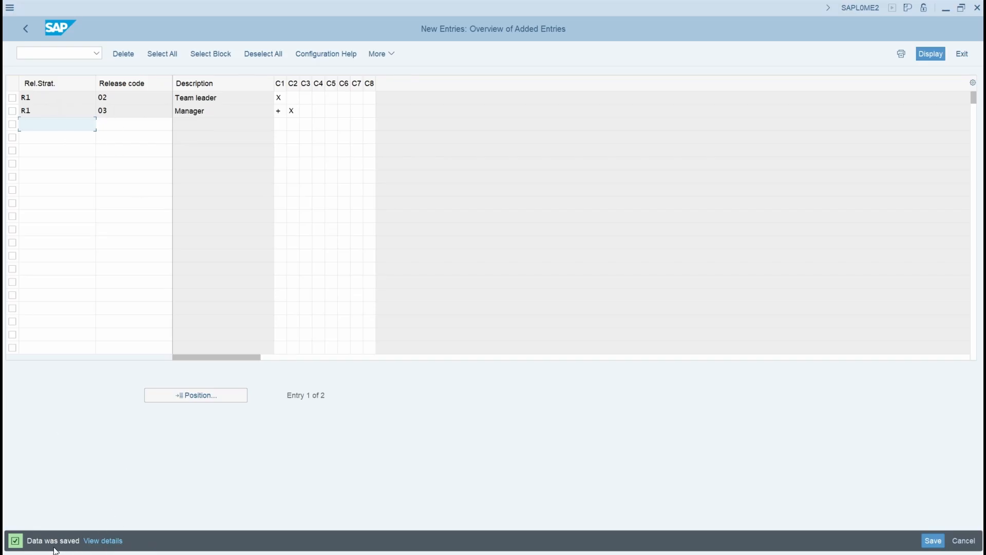
Step: Return to the prerequisites overview and simulate the release for strategy R1, effecting release code 02 and then 03
click(13, 98)
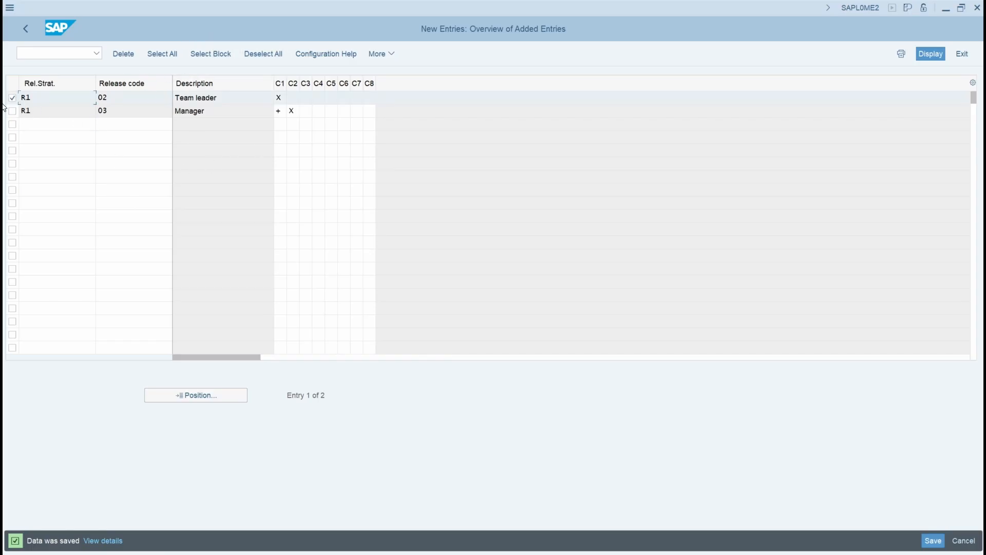
click(56, 125)
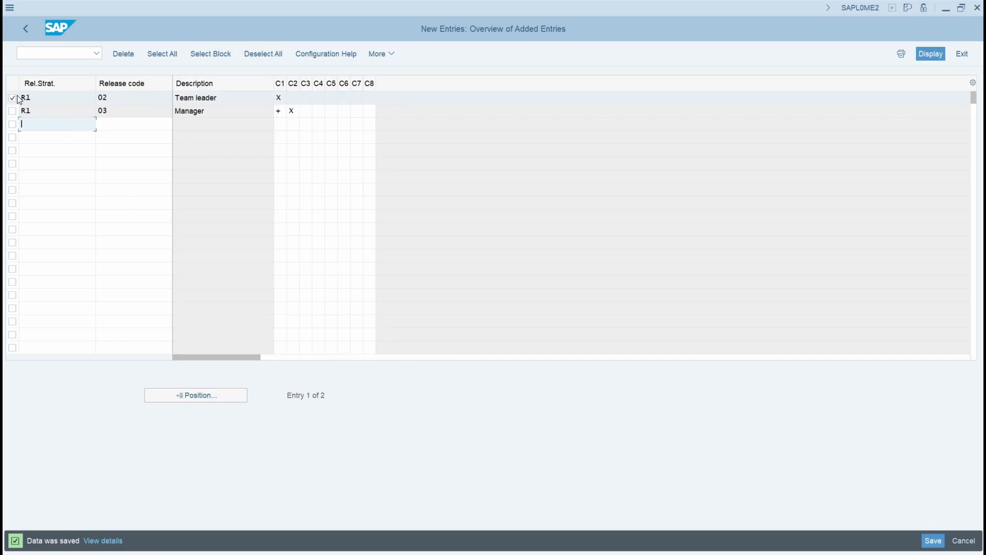
click(12, 97)
click(23, 27)
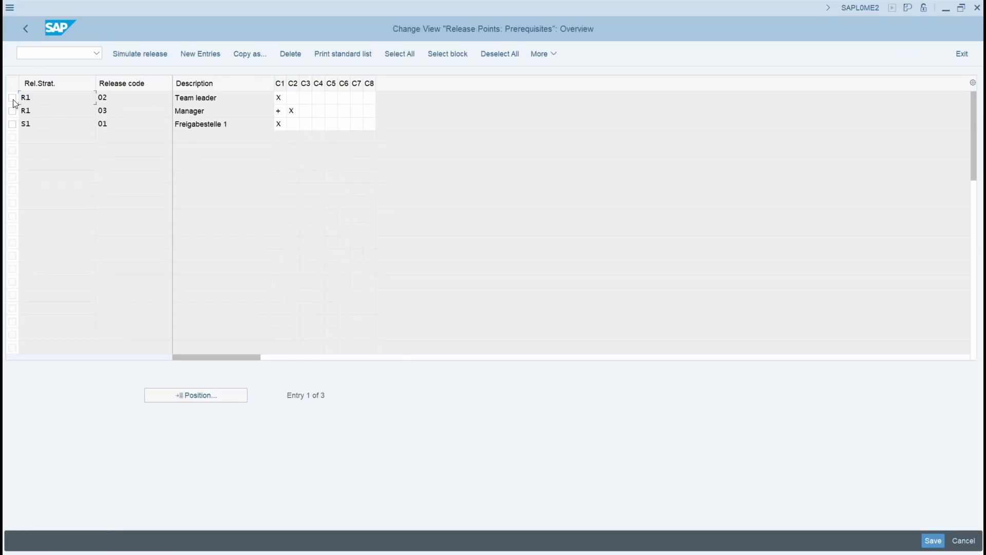
click(156, 56)
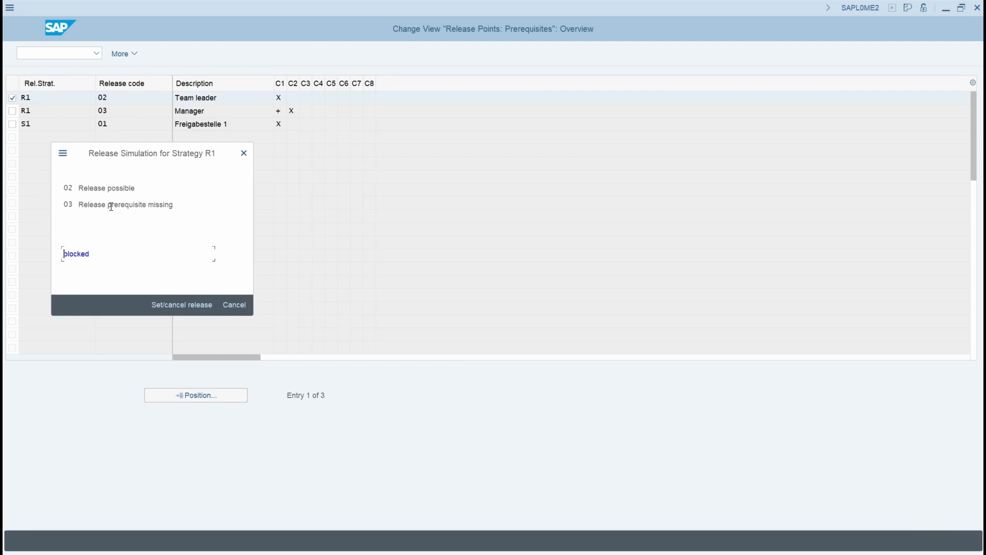
double_click(92, 190)
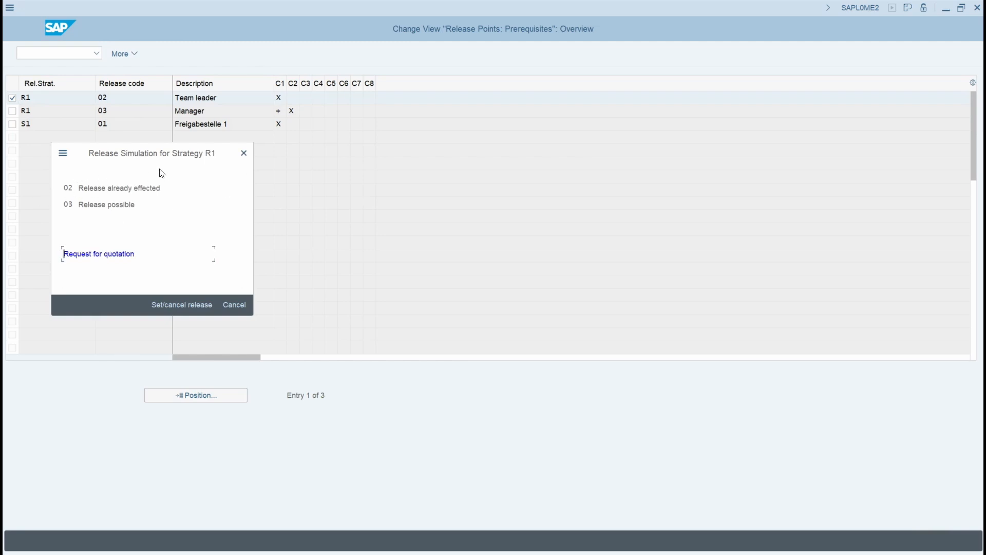
double_click(87, 206)
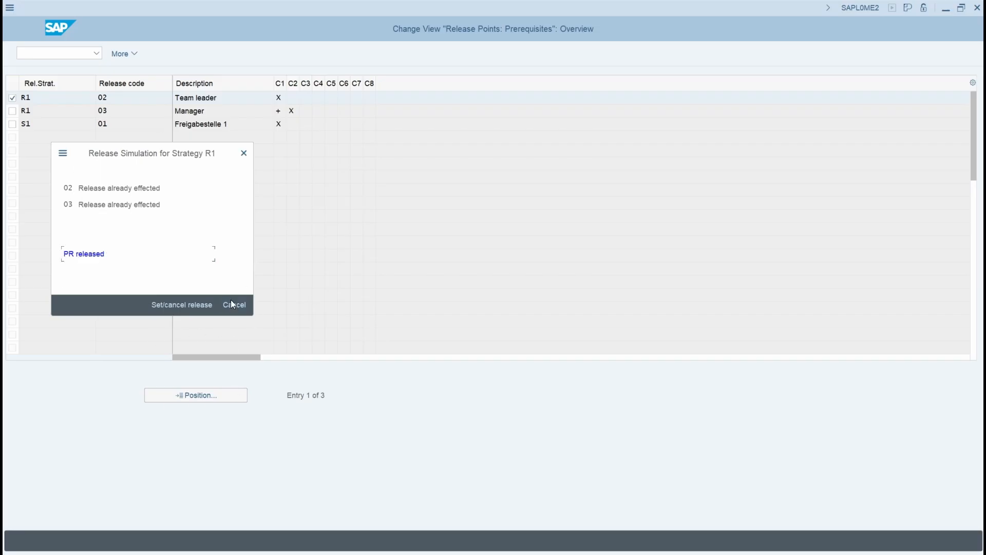
click(245, 159)
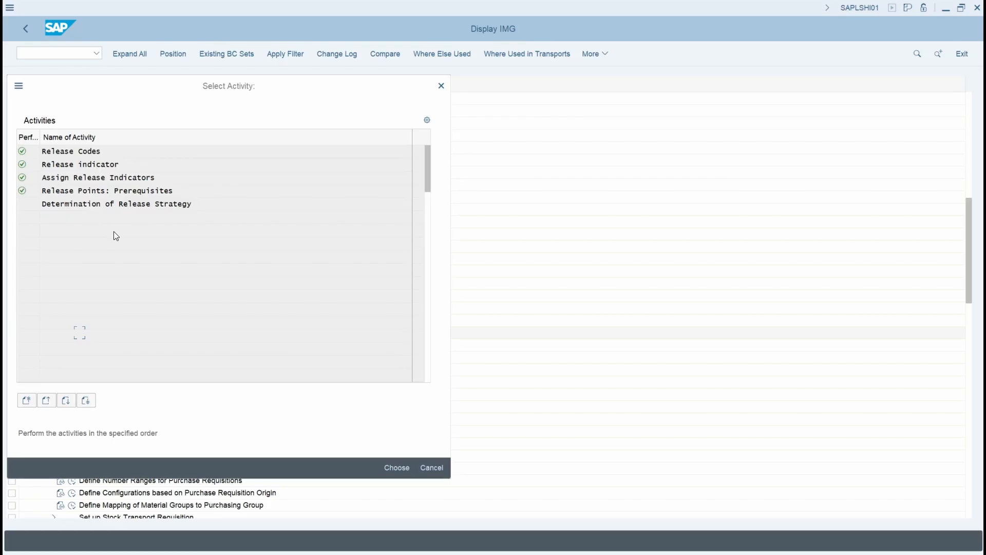
Step: Open Determination of Release Strategy and review the existing plant, value, currency and release strategy entries
double_click(108, 204)
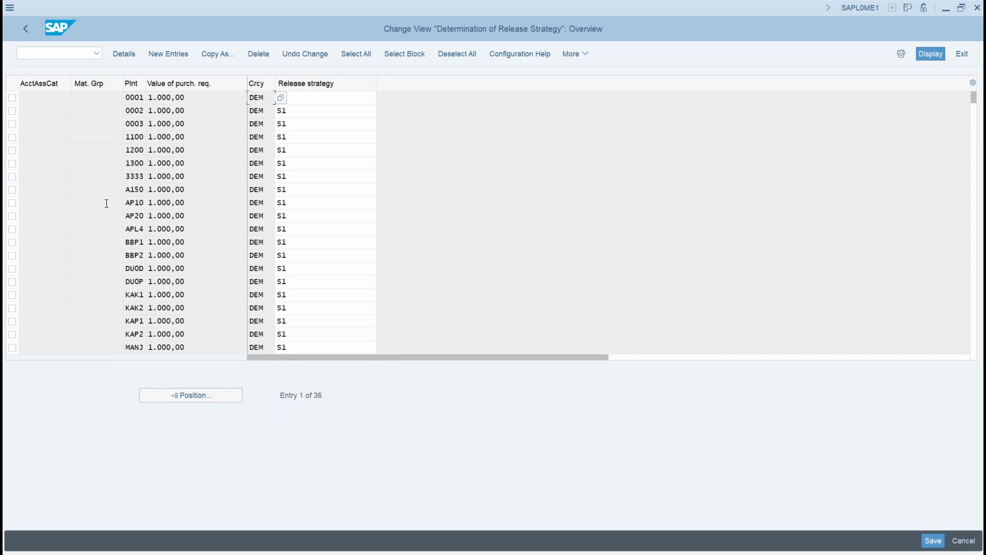
scroll(350, 209, down, 4)
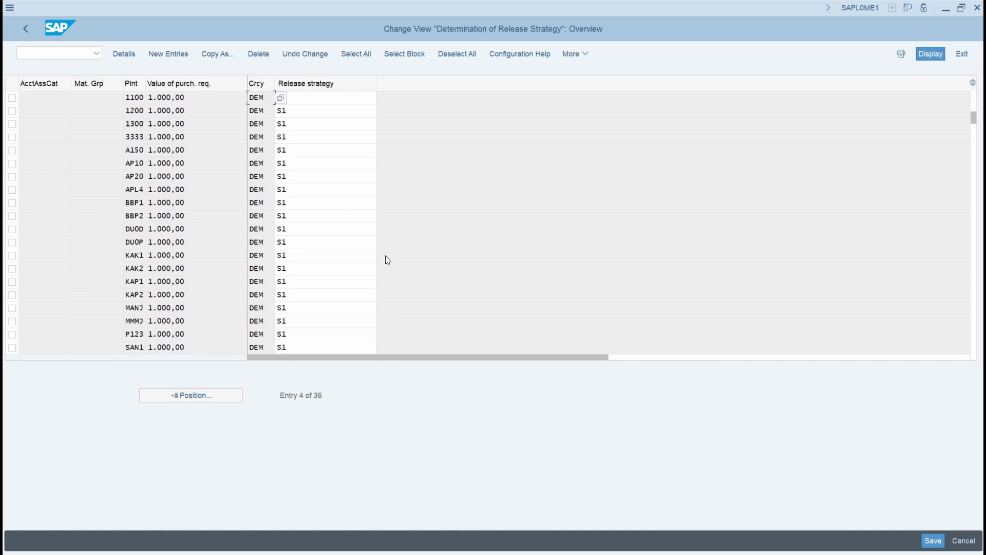
scroll(356, 246, down, 3)
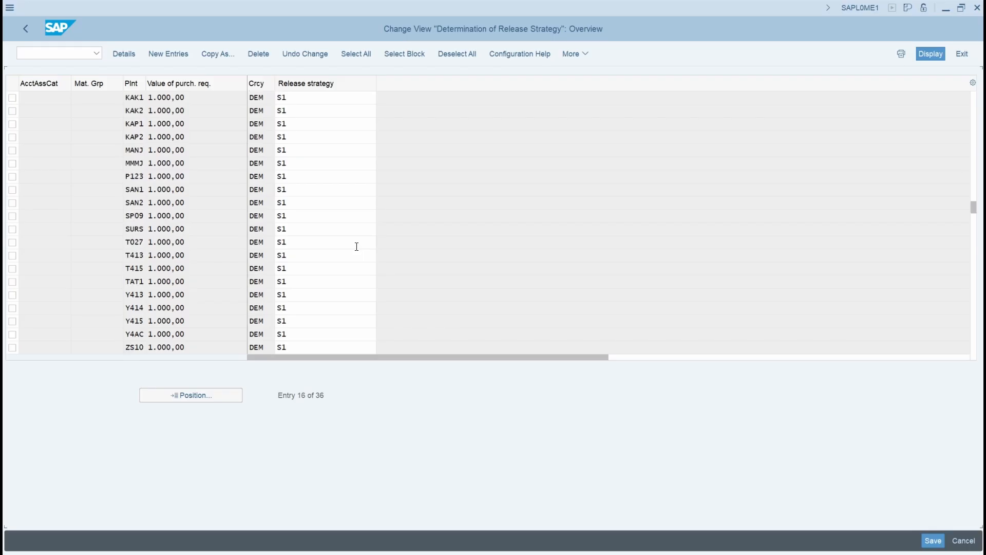
scroll(329, 264, up, 1)
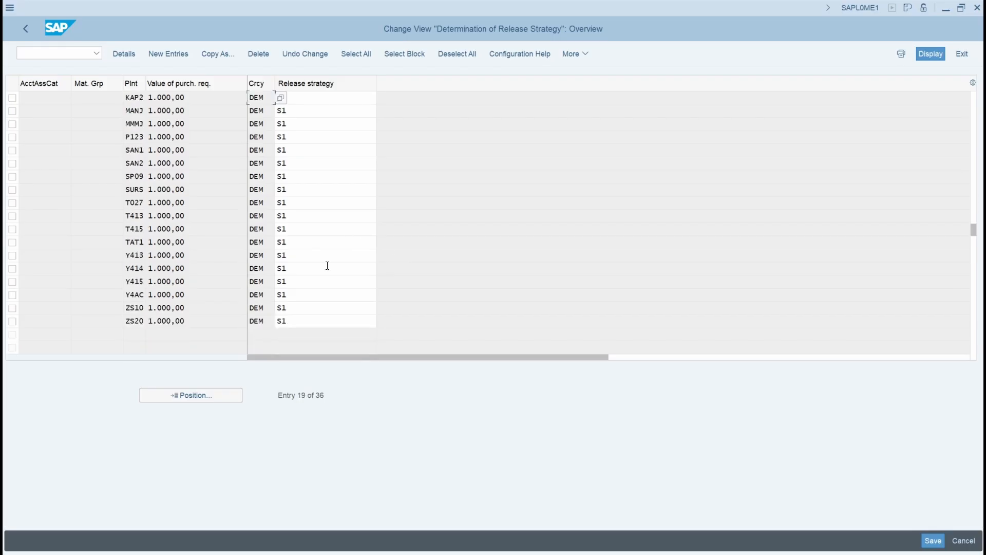
scroll(322, 262, down, 1)
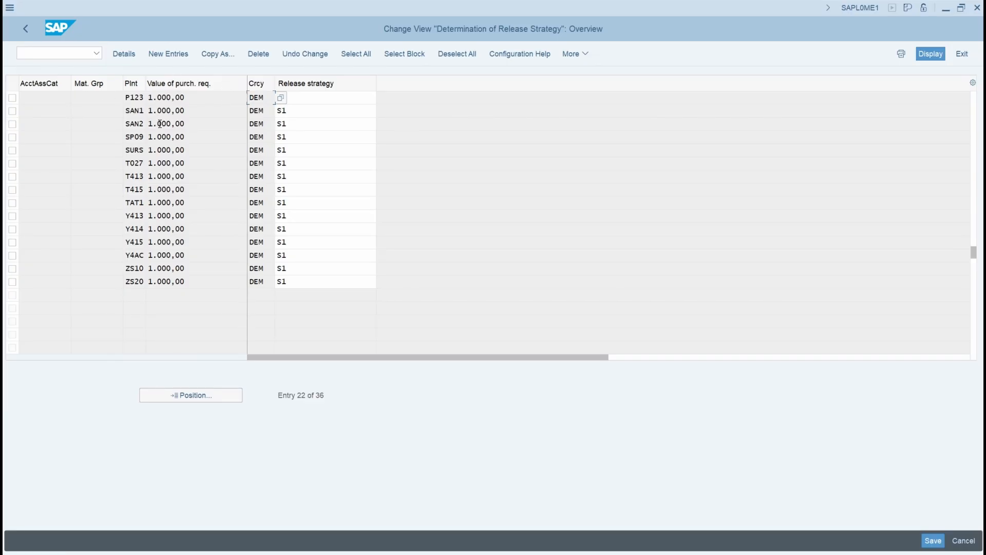
text(S1)
Step: Create a new release strategy determination entry with material group L001 and plant 1710
click(168, 55)
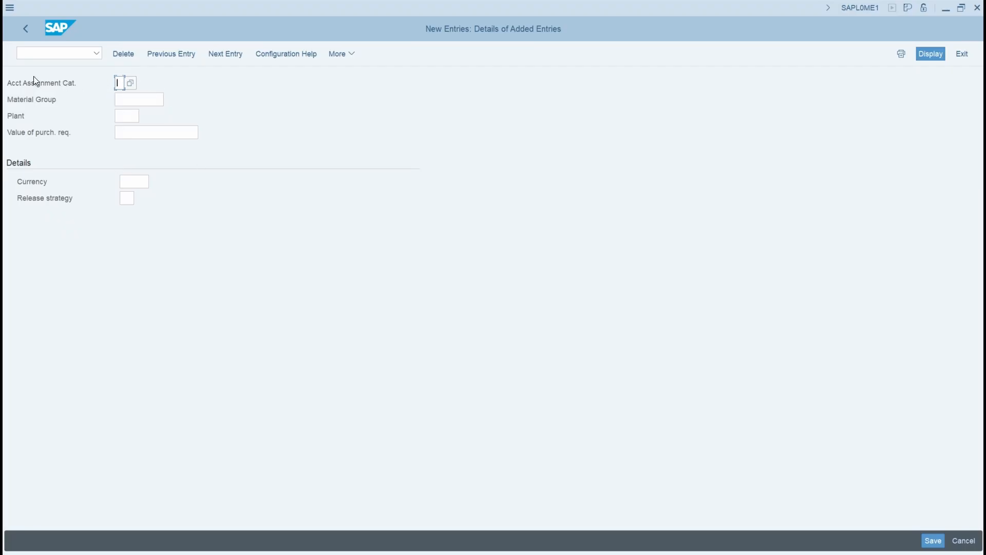
click(117, 98)
click(125, 99)
text(L001)
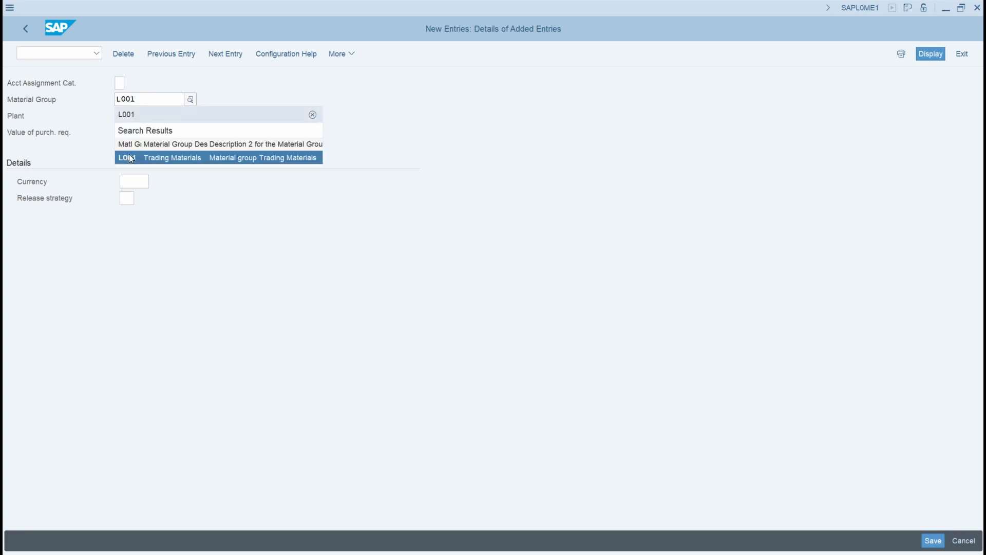
click(128, 154)
click(120, 113)
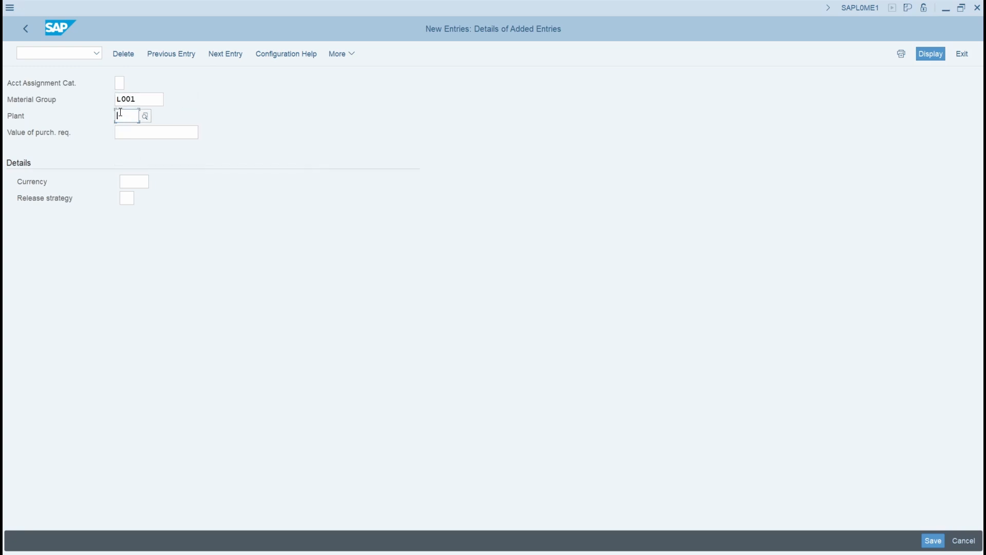
text(1710)
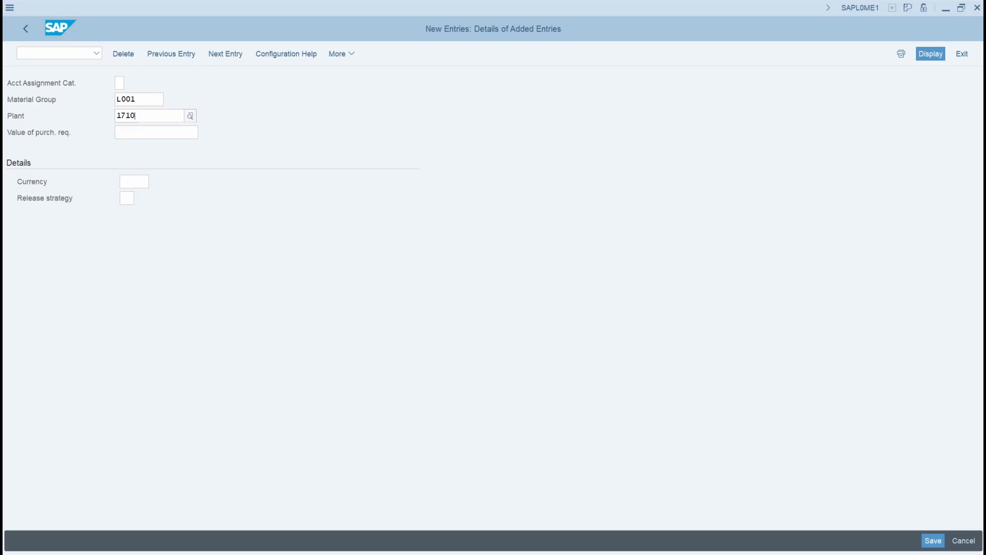
Step: Set the L001 entry's purchase requisition value to 500 and its currency to USD
click(132, 134)
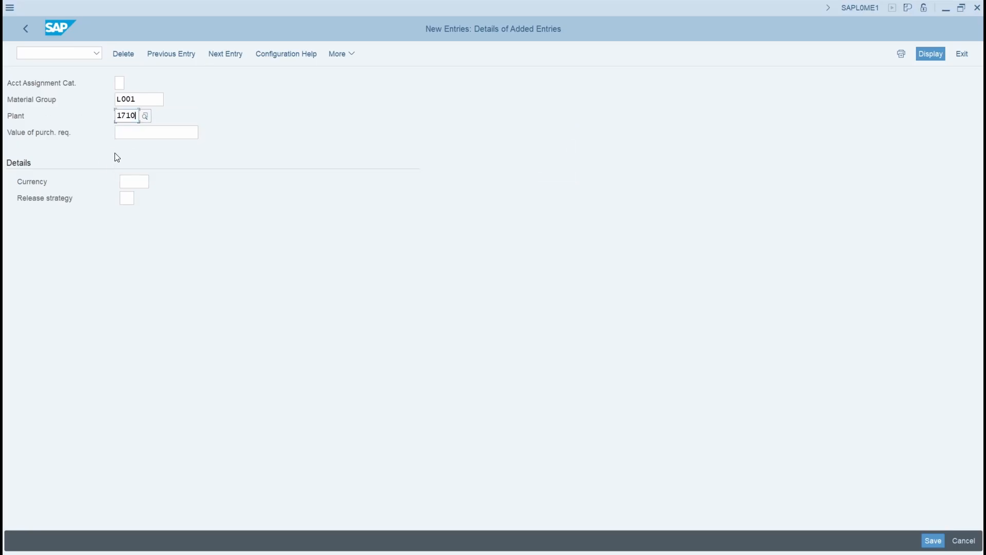
click(129, 135)
text(5)
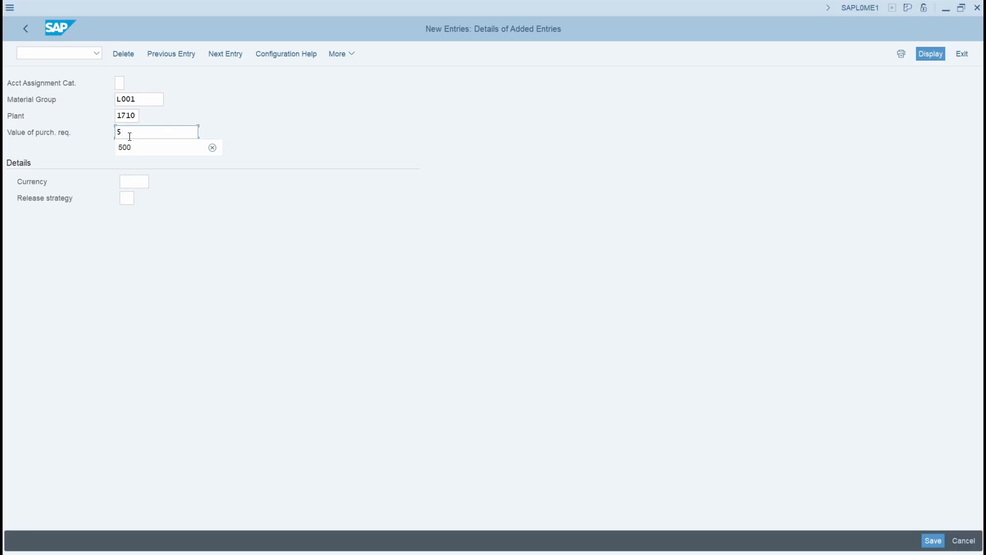
text(00)
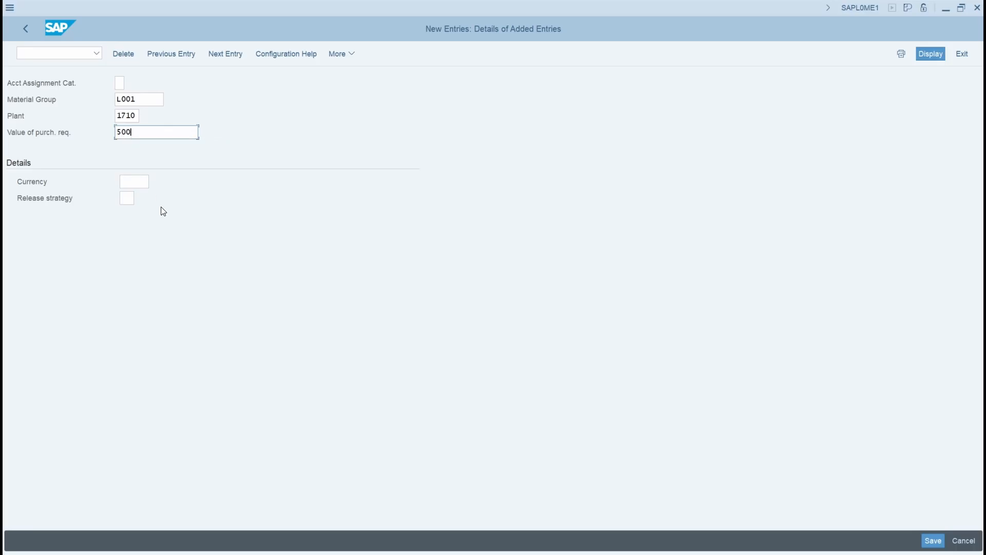
click(128, 183)
text(USD)
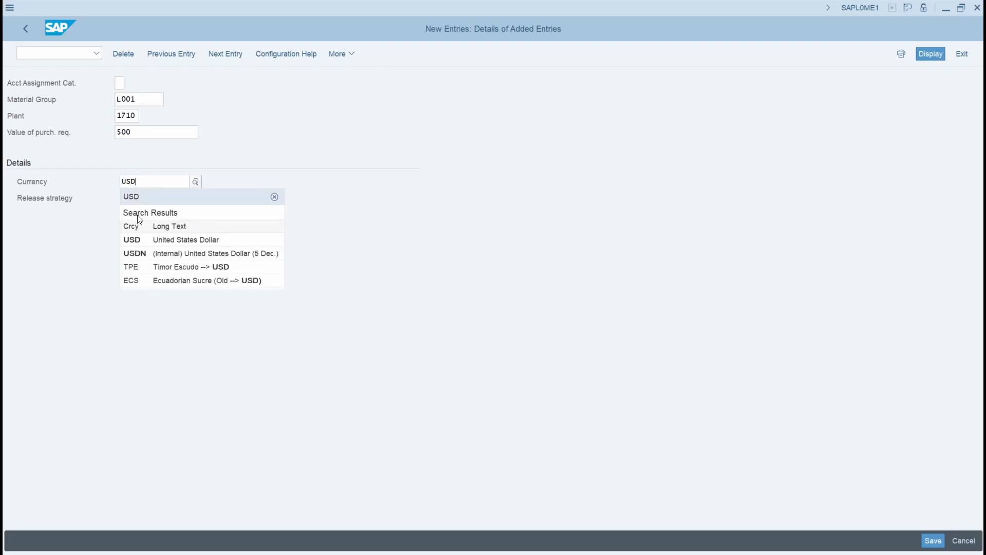
click(137, 200)
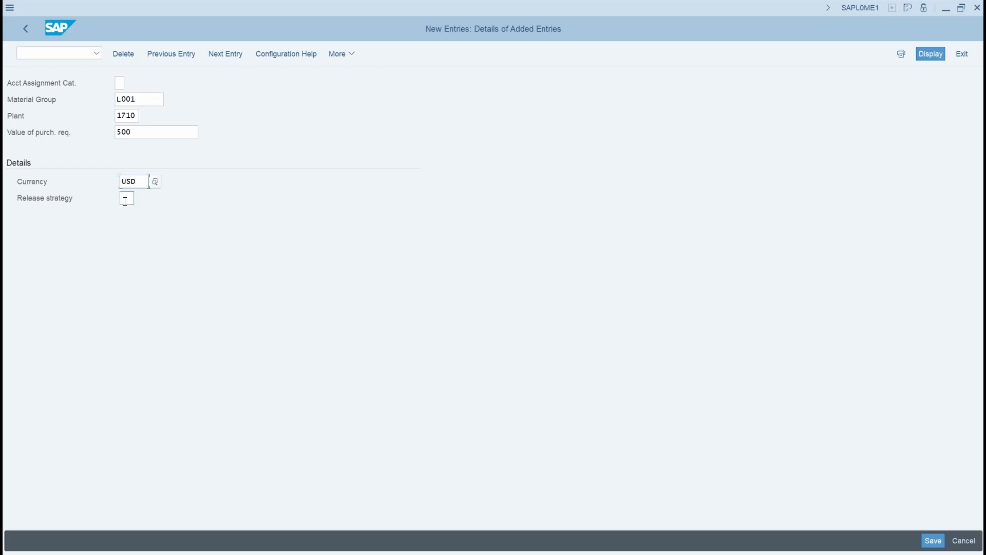
Step: Assign release strategy R1 to the L001 entry, save it to the proposed customizing request and return to the overview
click(125, 200)
click(140, 200)
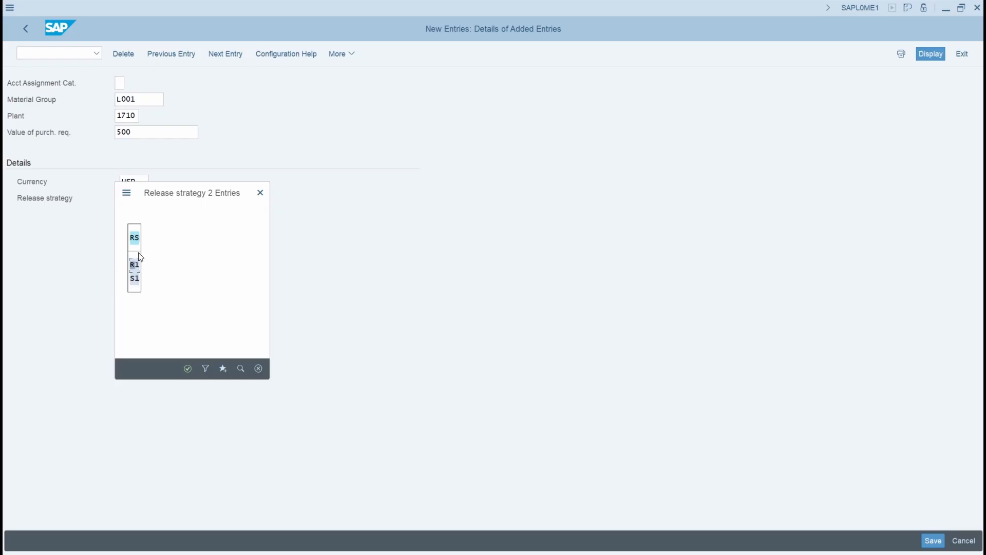
double_click(135, 265)
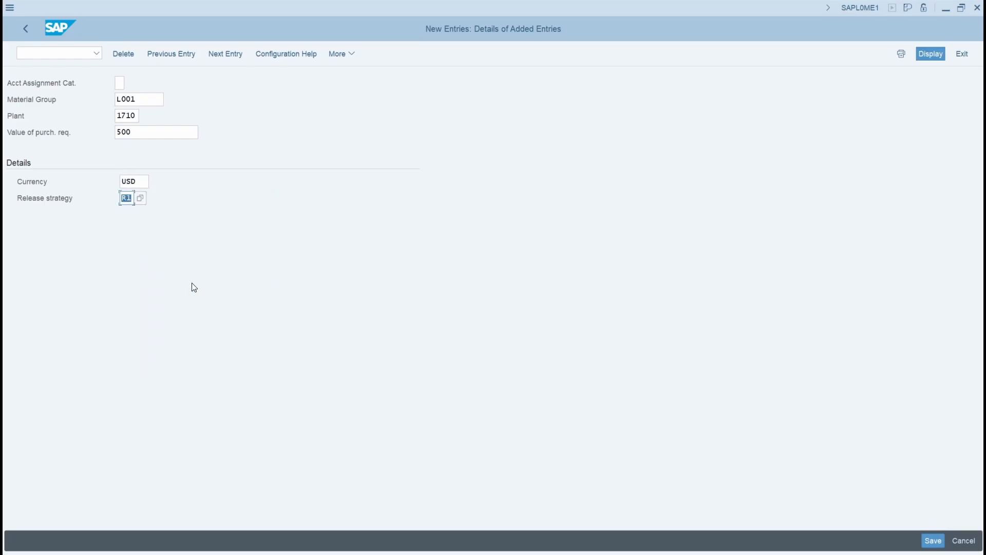
click(925, 546)
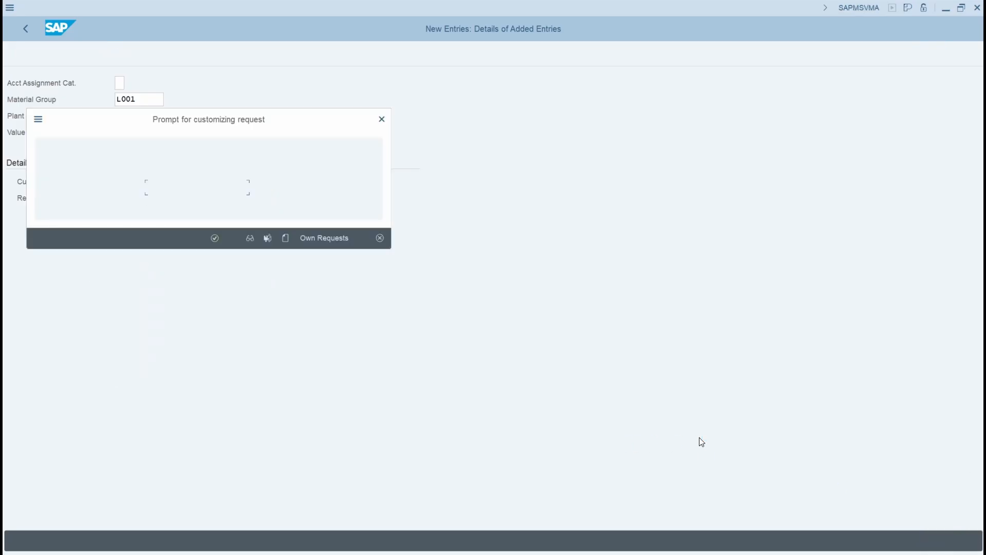
click(215, 238)
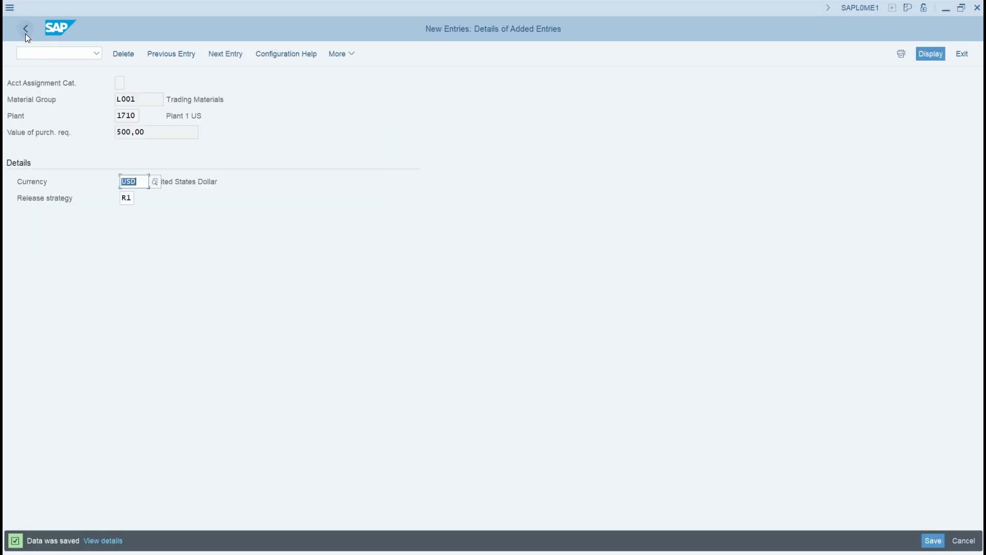
click(28, 29)
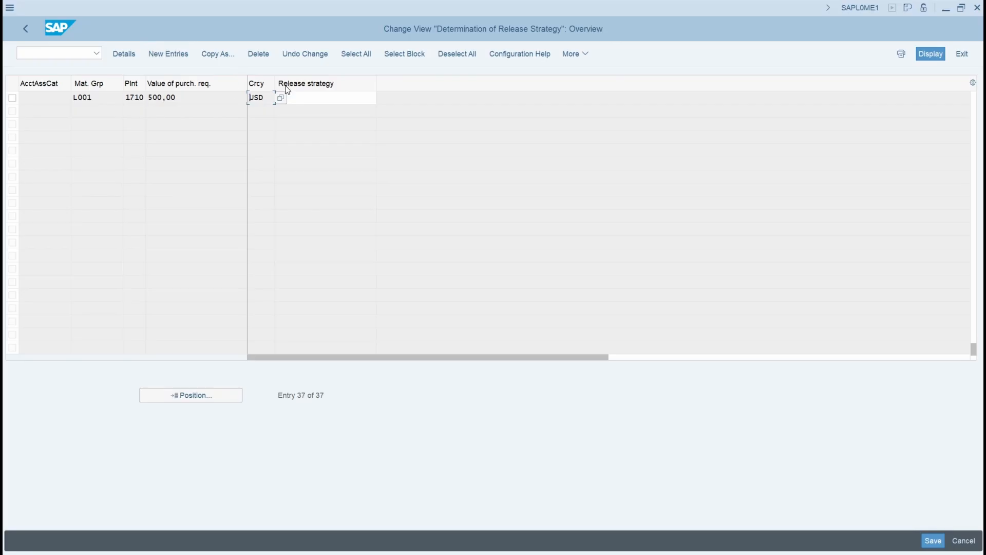
Step: Create another release strategy determination entry with material group L002 and plant 1710
click(167, 53)
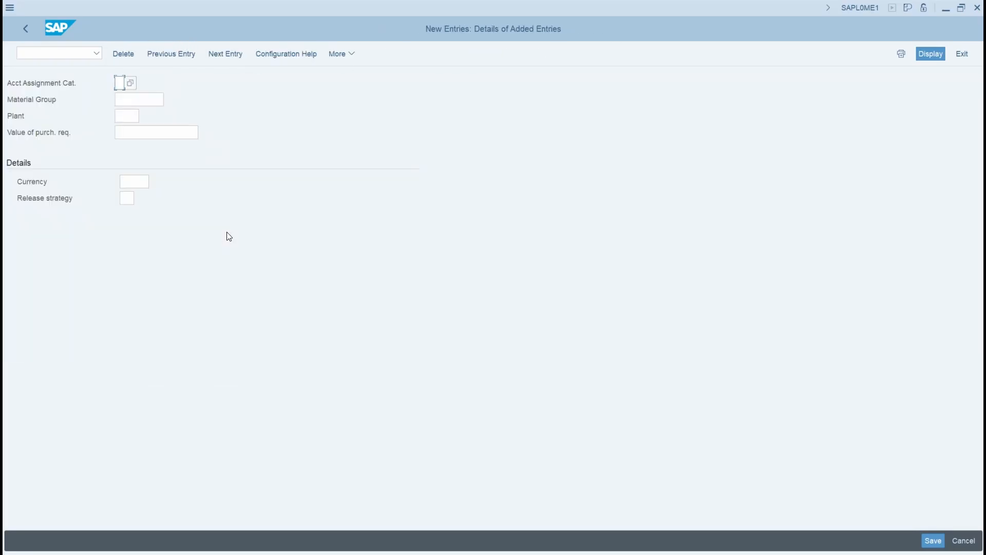
click(135, 97)
text(L002)
click(126, 111)
text(1710)
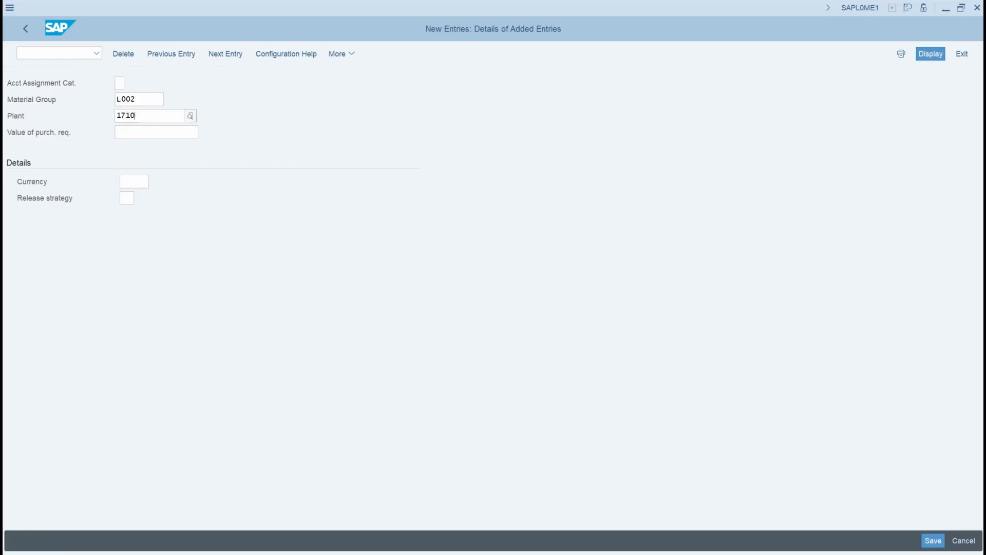
click(129, 172)
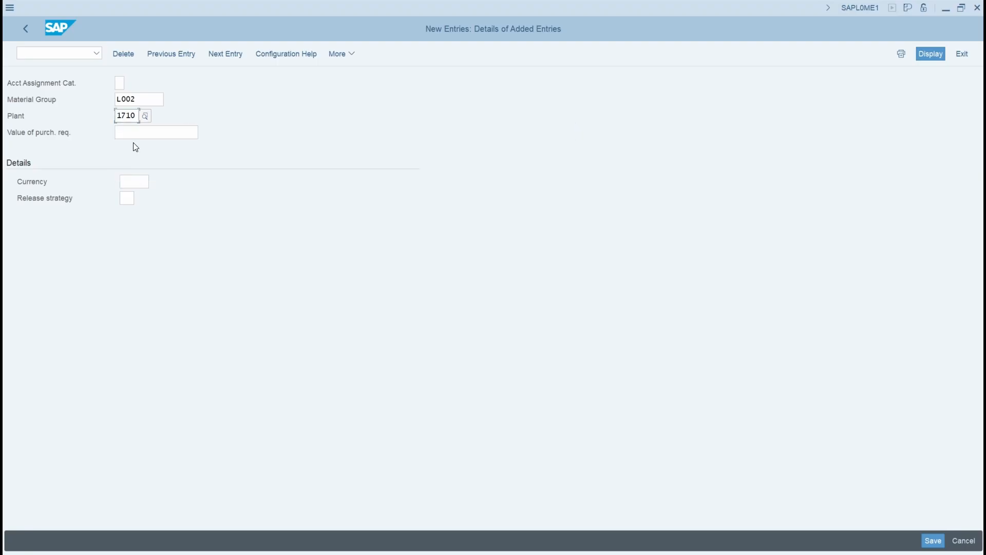
Step: Set the L002 entry's purchase requisition value to 600 and its currency to USD
click(130, 135)
text(600)
click(143, 182)
text(usd)
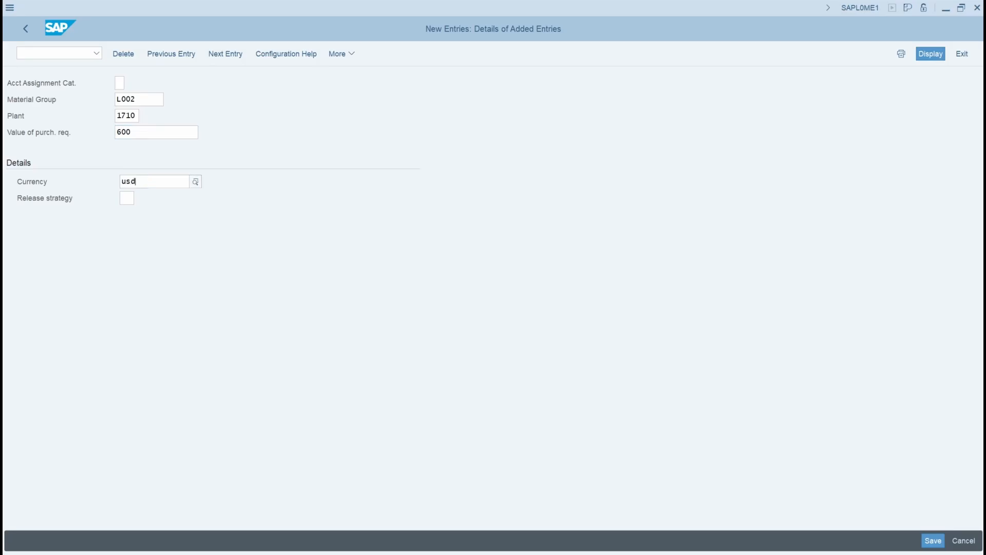
Step: Assign release strategy R1 to the L002 entry, save it and leave the entry details
click(131, 201)
click(124, 197)
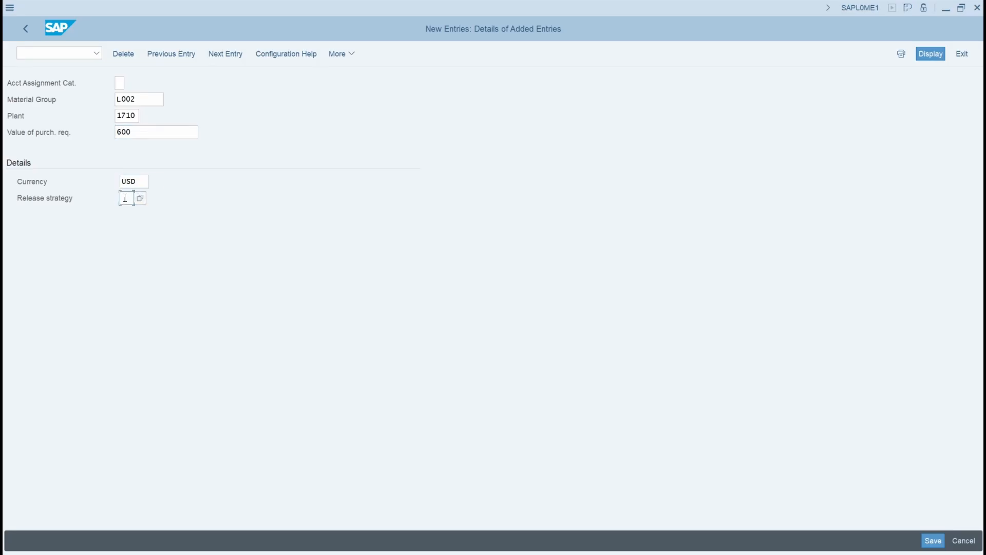
text(R1)
click(932, 542)
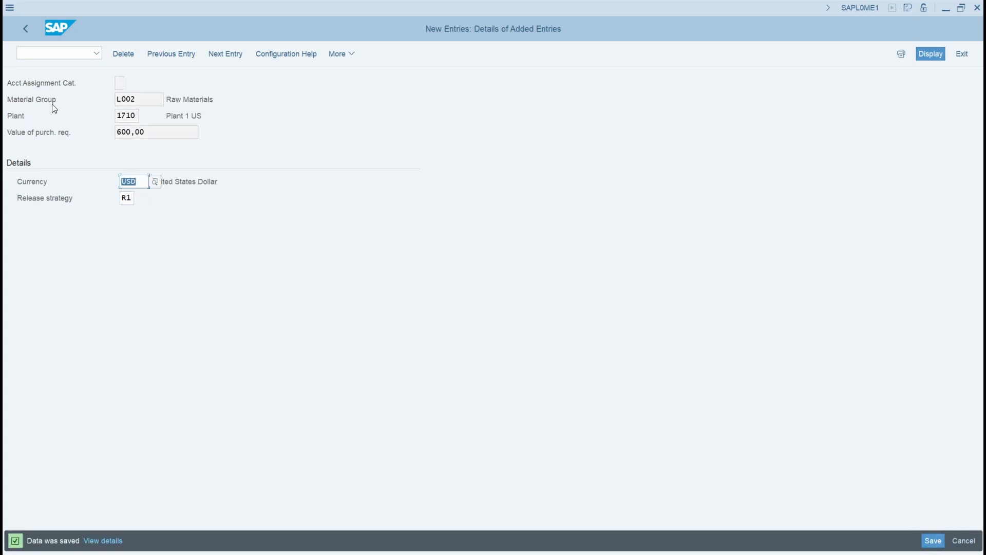
click(26, 29)
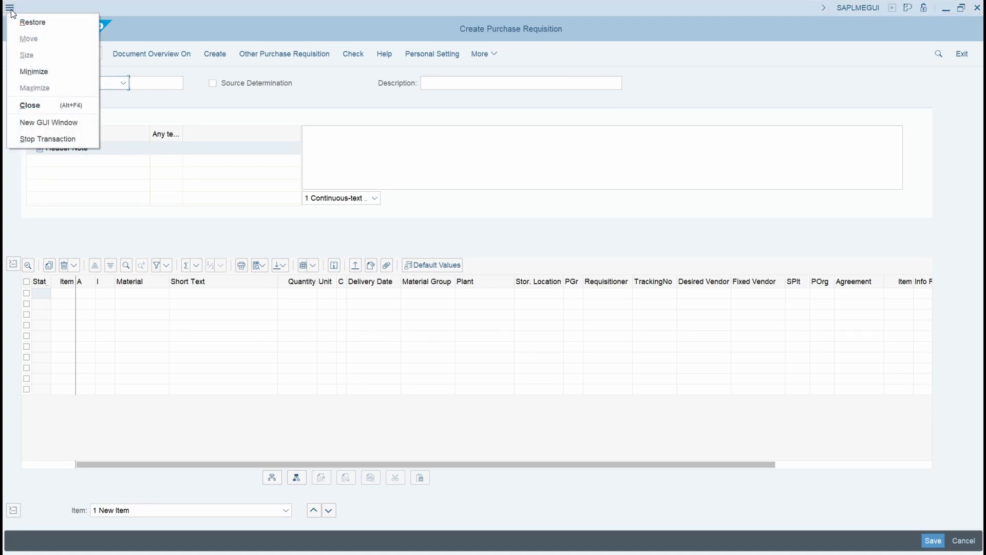
Step: Start a new GUI window and open the SAP Reference IMG through transaction spro
click(36, 126)
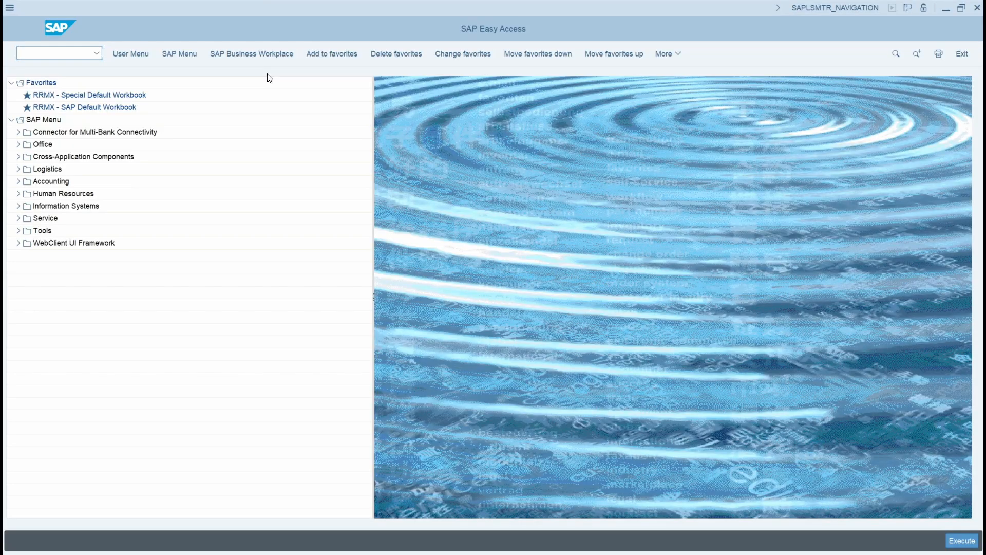
text(spro)
key(Return)
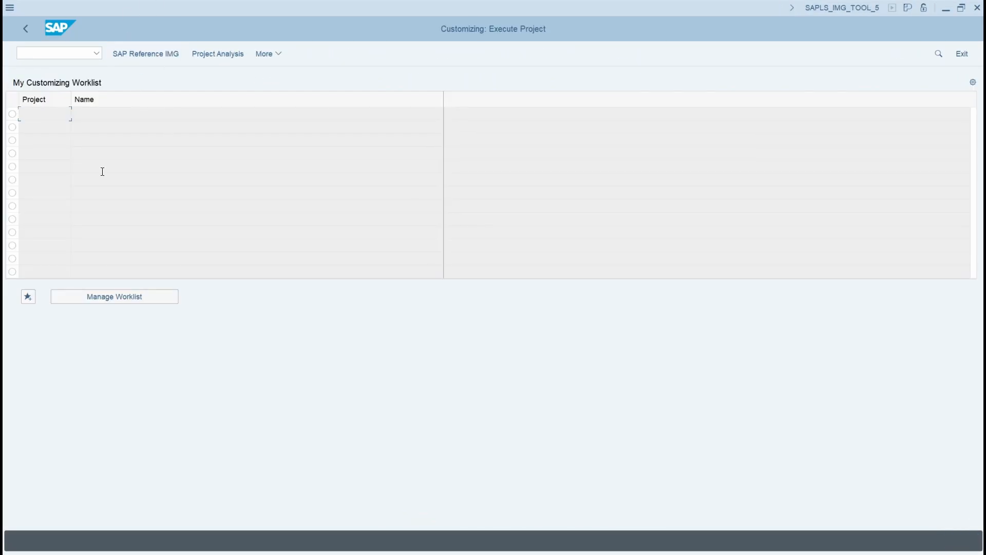
click(134, 56)
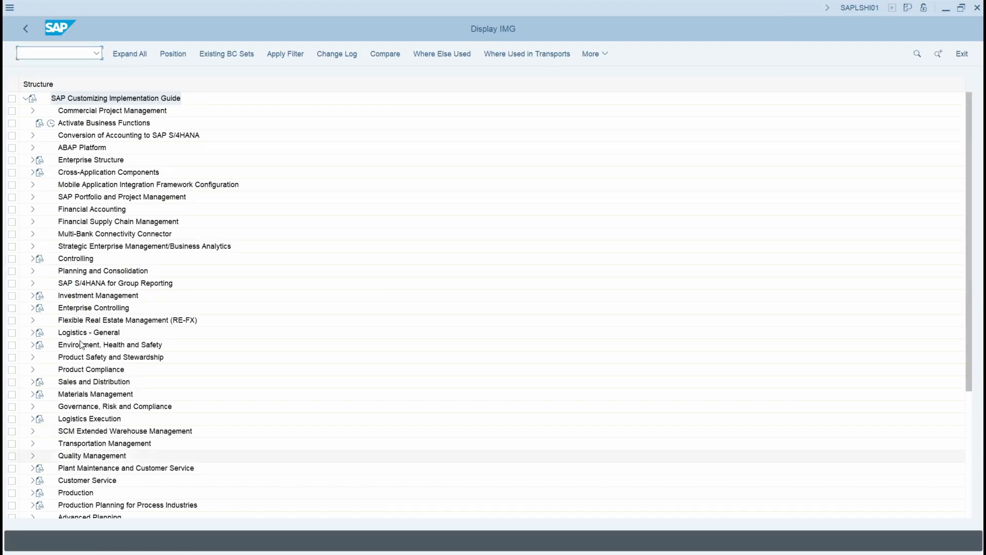
Step: Under Materials Management > Purchasing > Purchase Requisition > Release Procedure, open Set Up Procedure Without Classification at Determination of Release Strategy
click(31, 395)
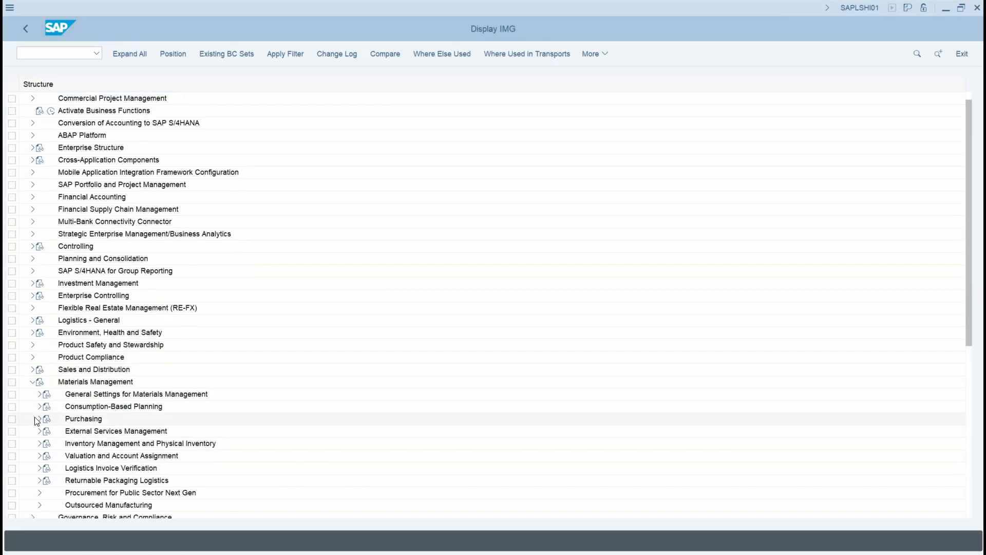
click(45, 431)
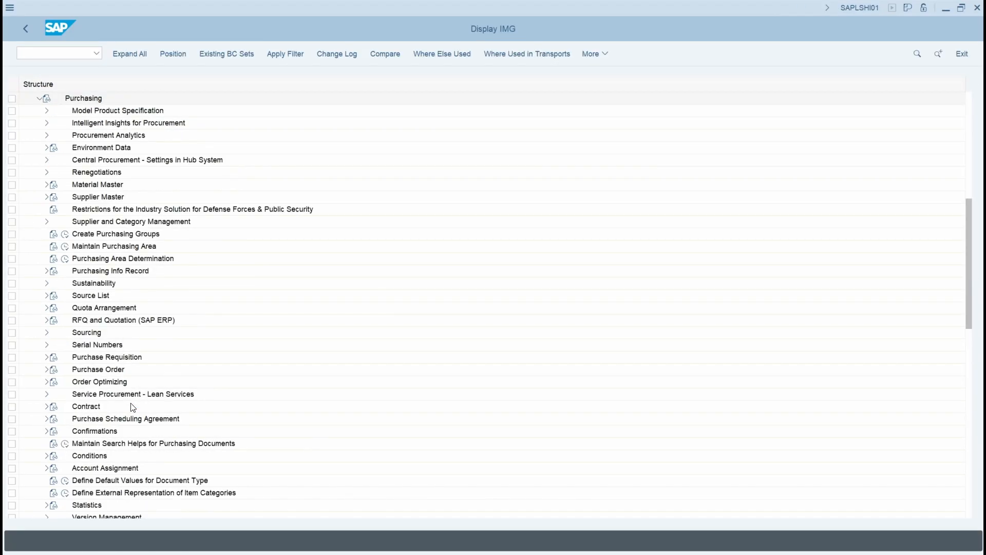
click(46, 358)
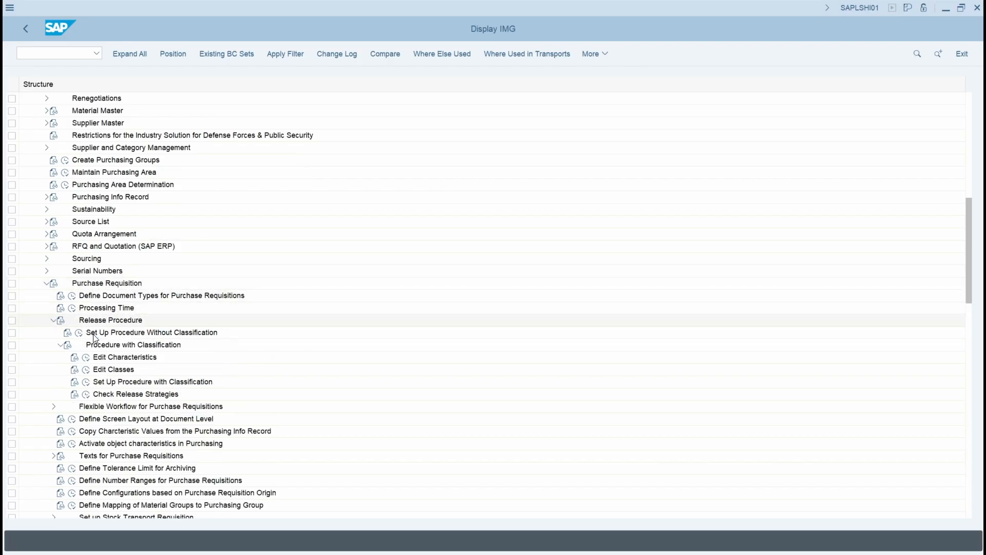
click(78, 333)
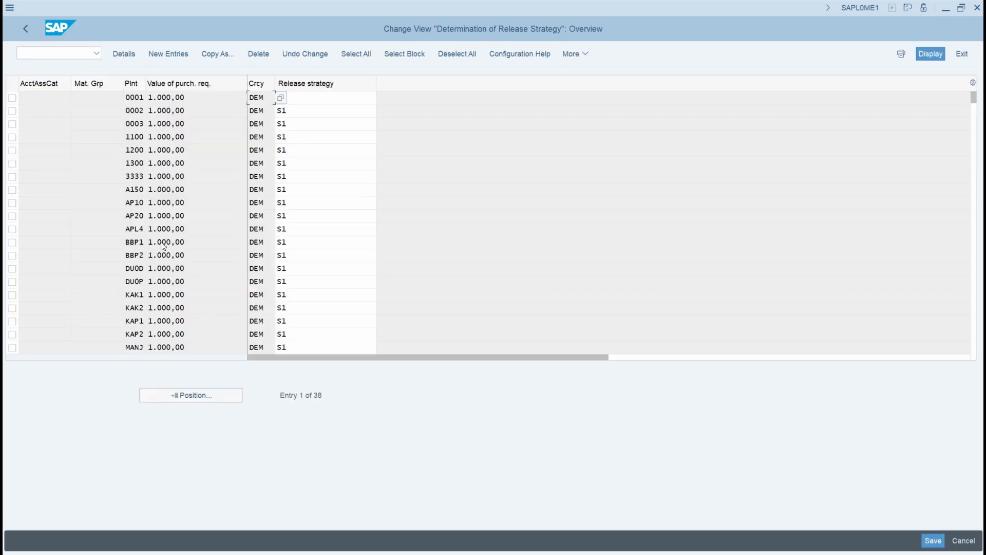
Step: Review the material group, plant, value, currency and release strategy of the L001 and L002 entries at the end of the list
drag(974, 100, 962, 343)
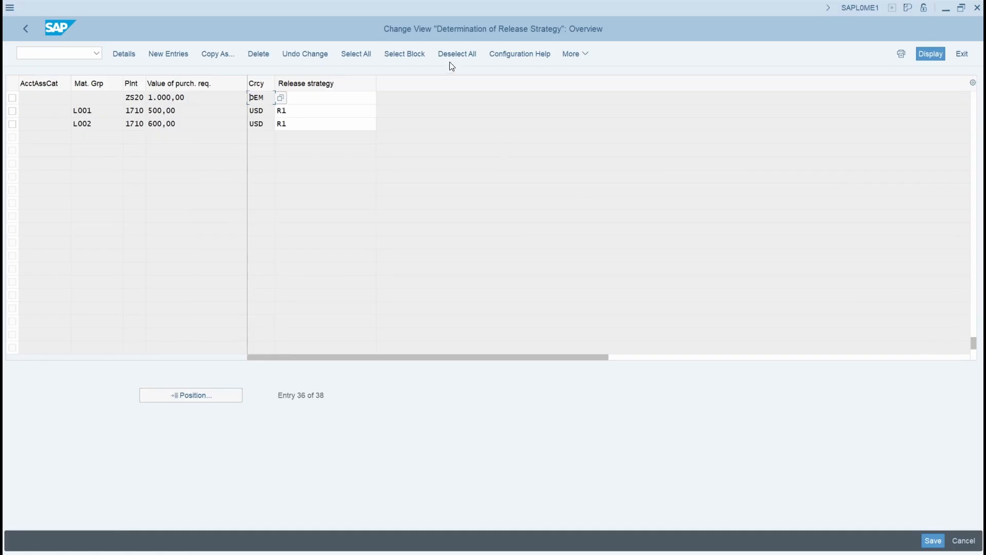
scroll(175, 205, up, 1)
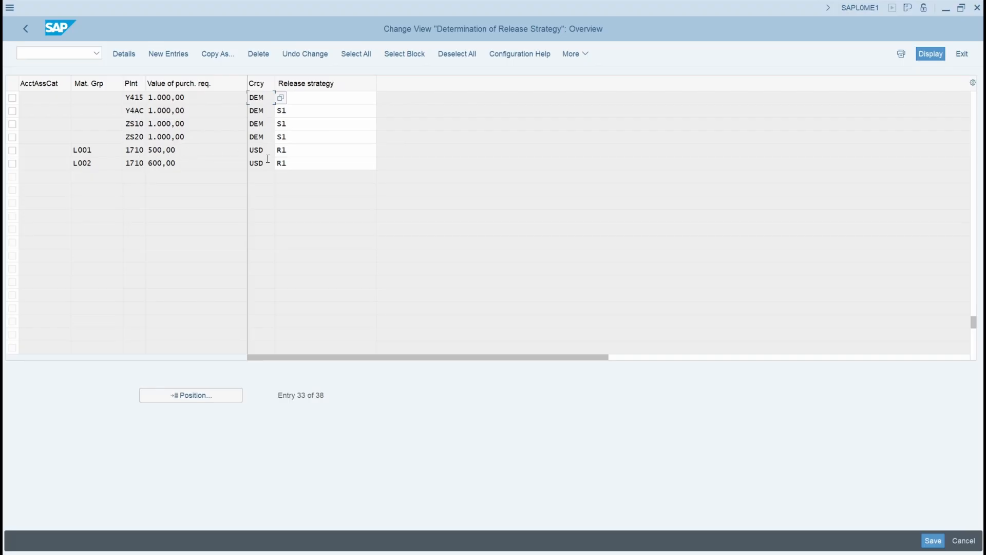
text(S1)
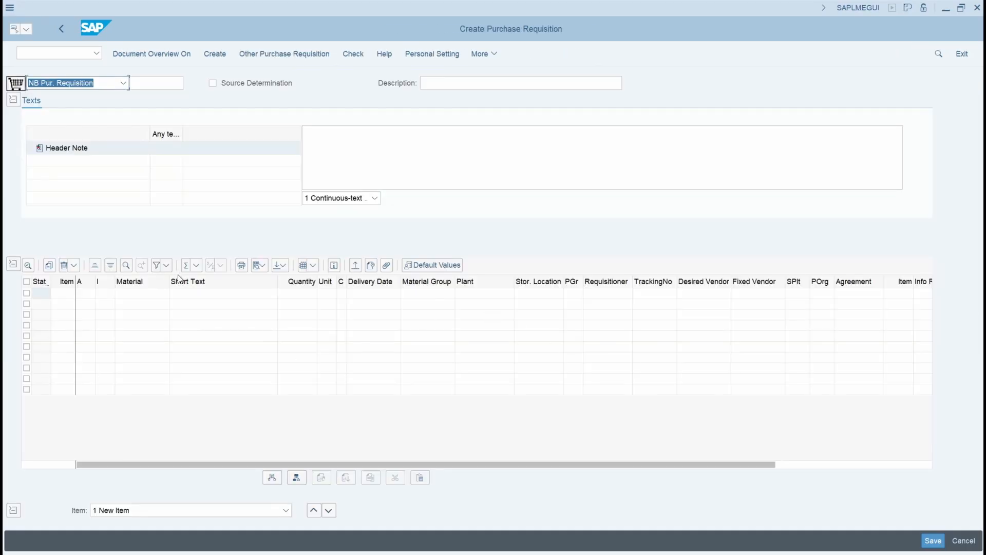
Step: In the Create Purchase Requisition window, enter an item for material D006 with quantity 50 and plant 1710
click(141, 294)
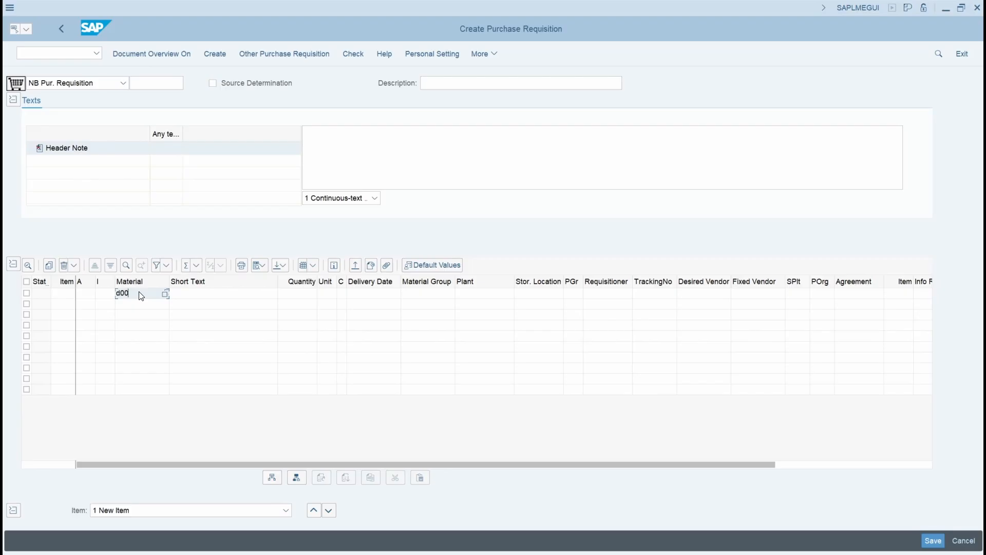
key(Return)
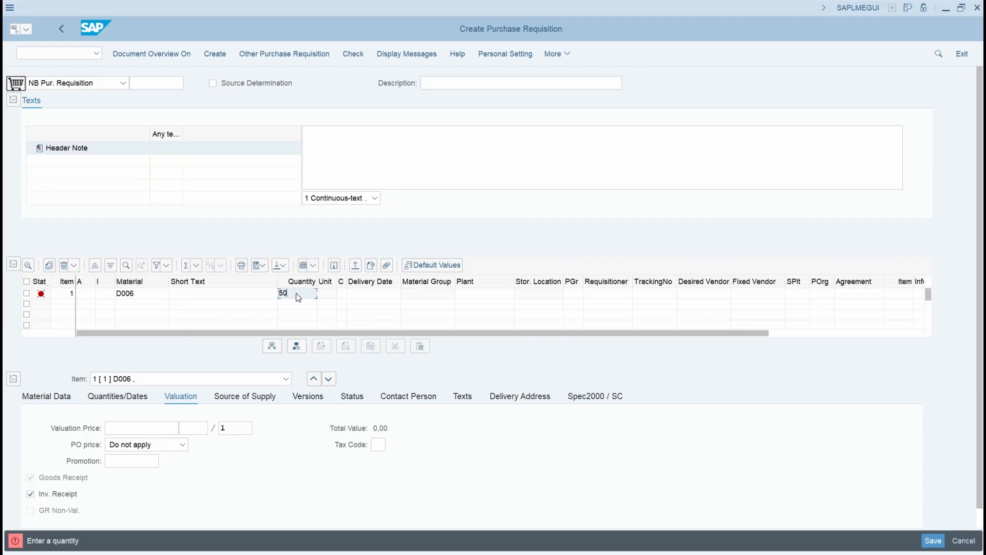
key(Return)
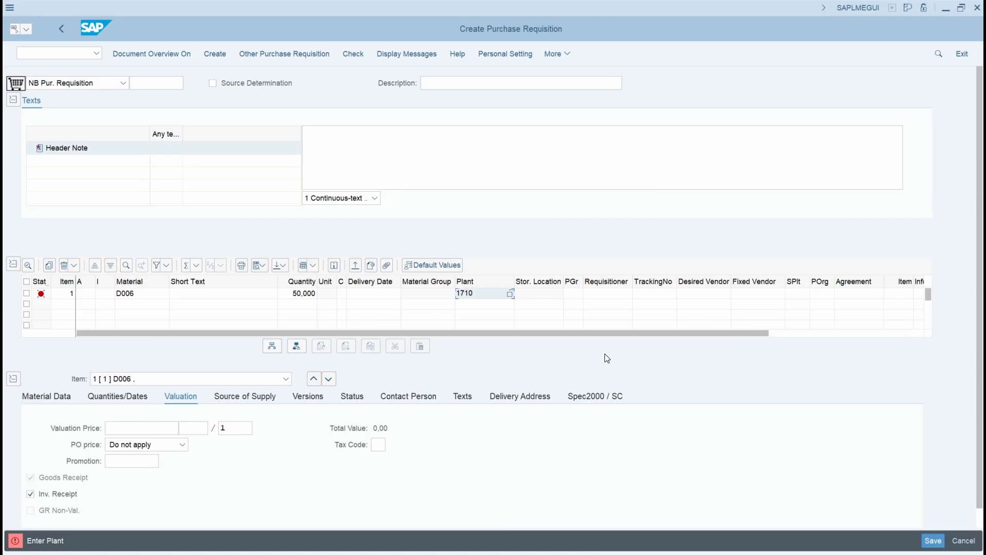
key(Return)
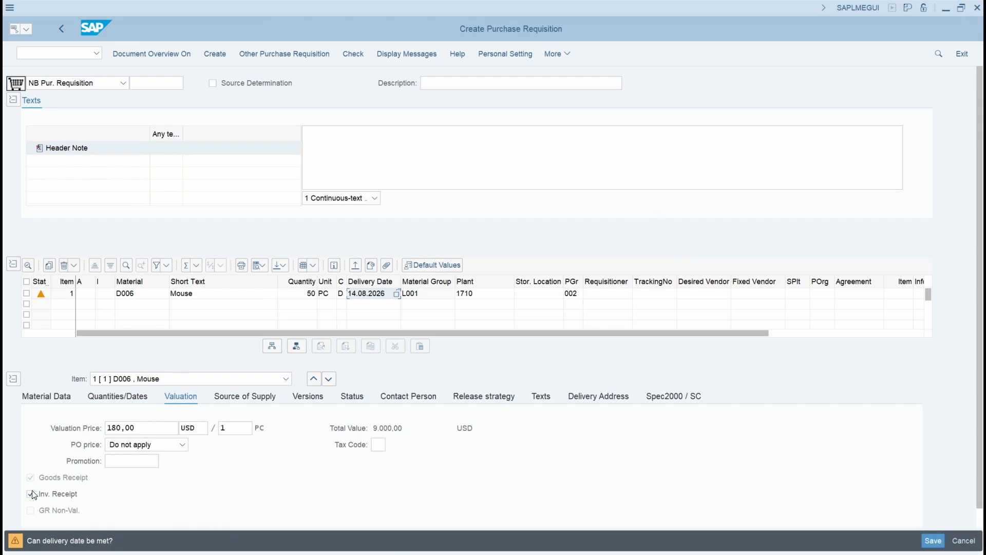
Step: Set the D006 item's delivery date to 18.08.2026 and save the purchase requisition
click(398, 293)
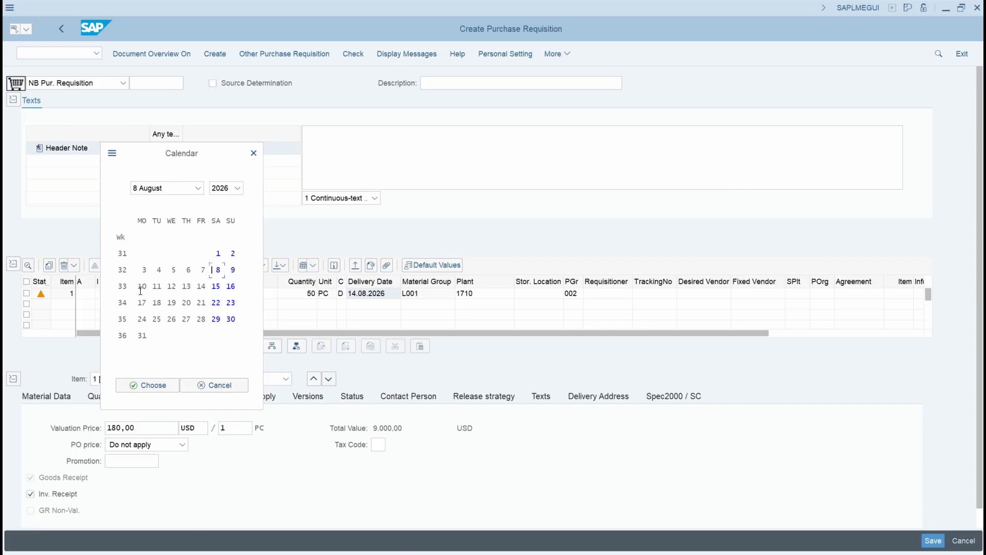
double_click(158, 307)
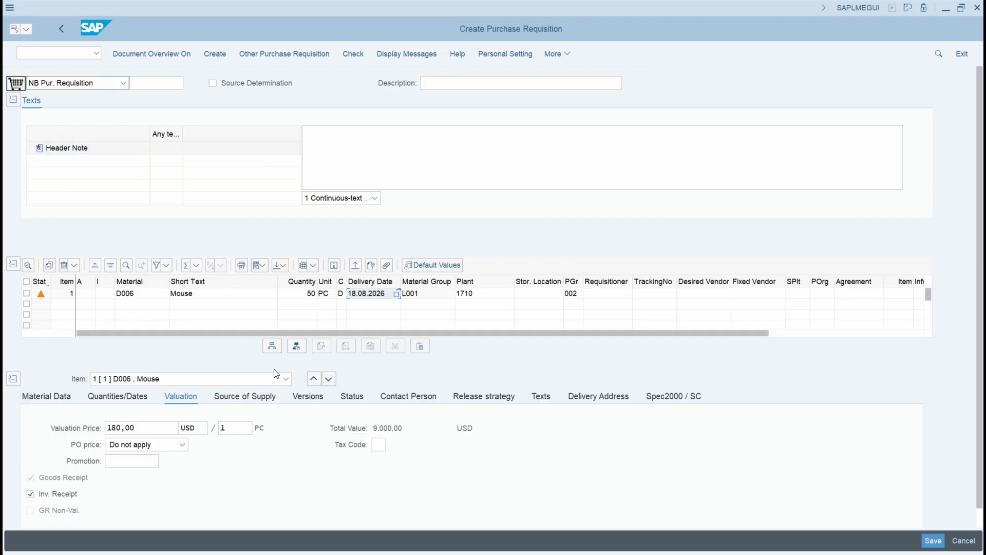
click(933, 541)
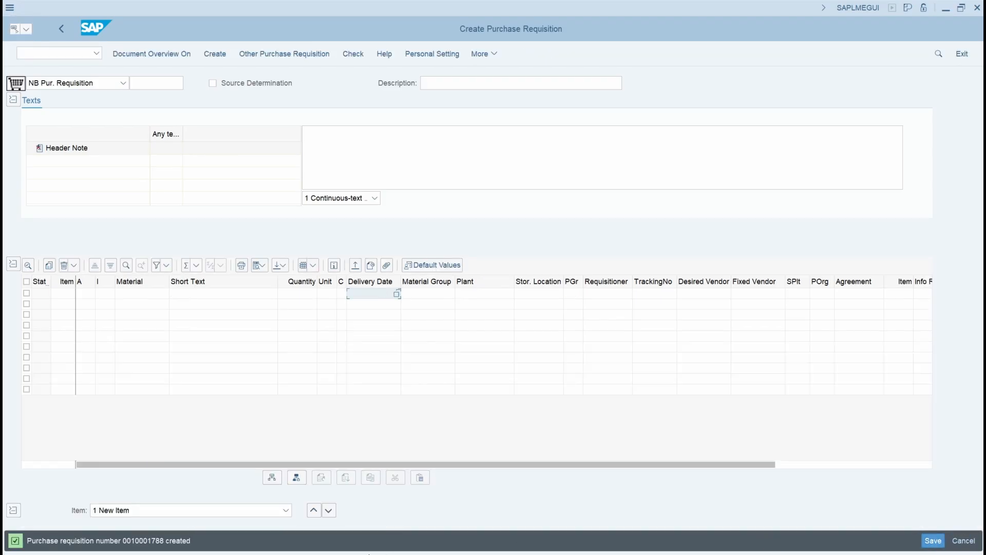
Step: Display the newly created purchase requisition and examine the release strategy of its D006 item
click(297, 56)
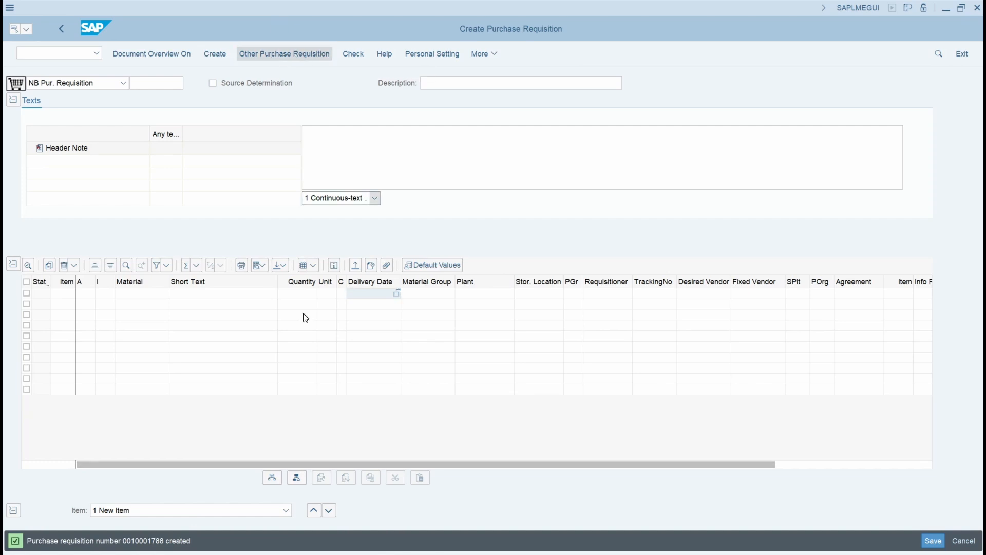
click(187, 239)
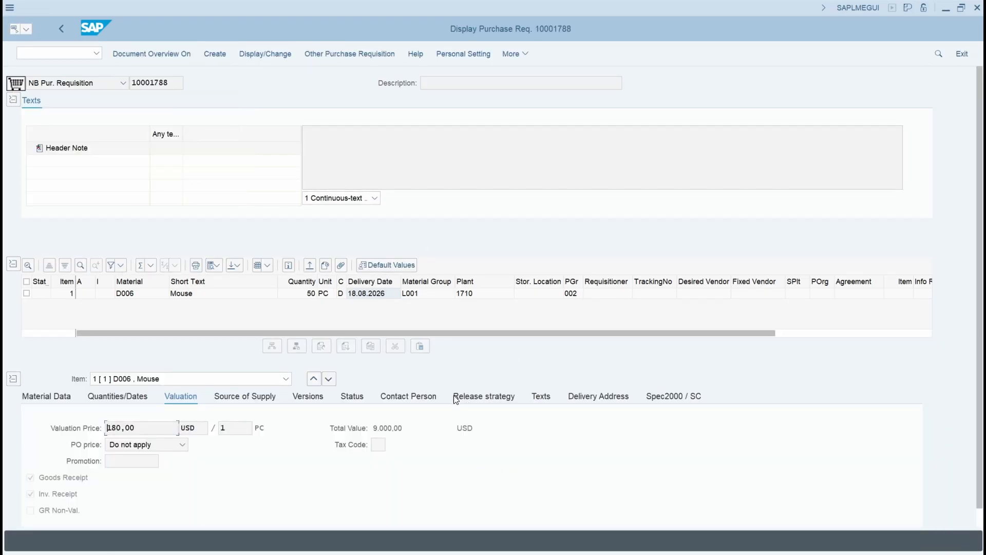
click(485, 398)
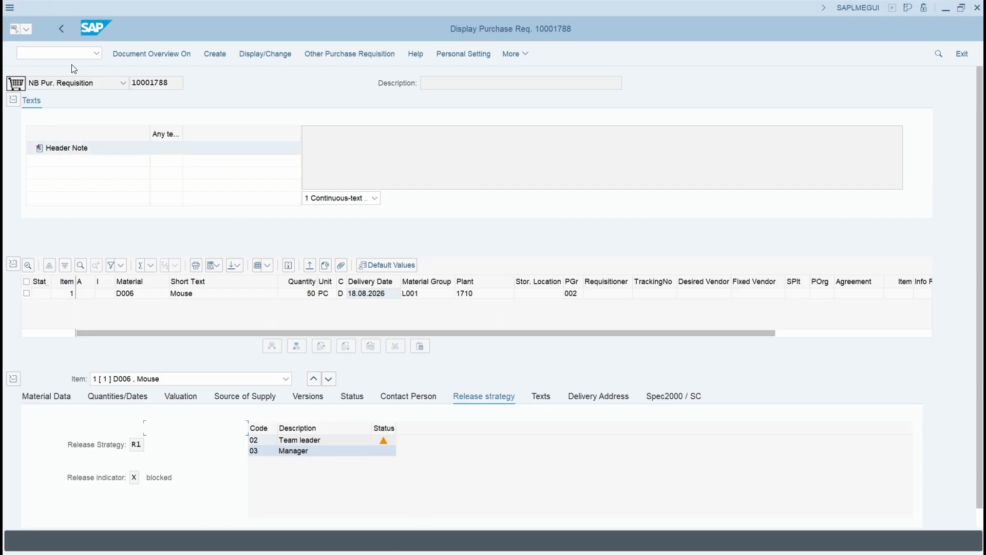
Step: In a new GUI window, start transaction ME54N and load the newest requisition from the My purchase requisitions overview
click(11, 9)
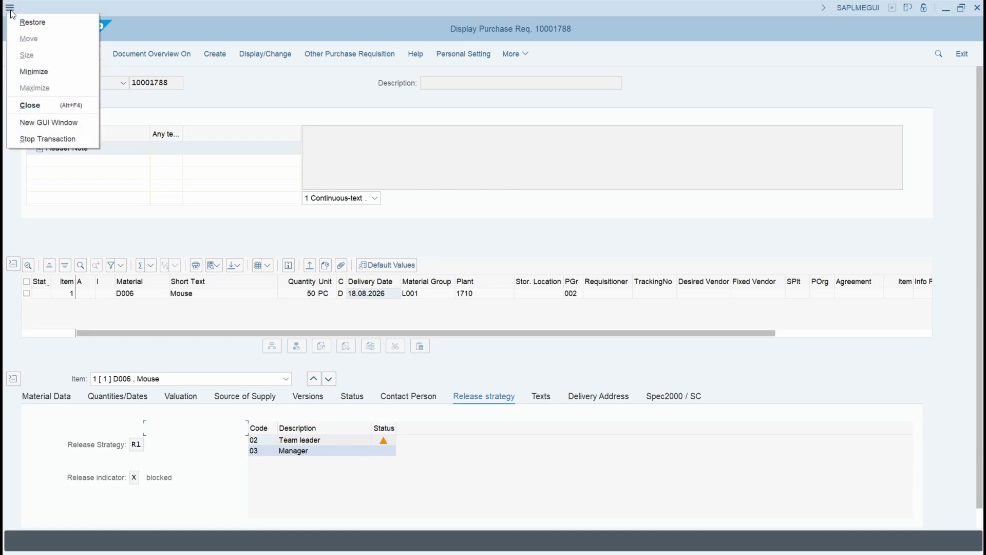
click(52, 124)
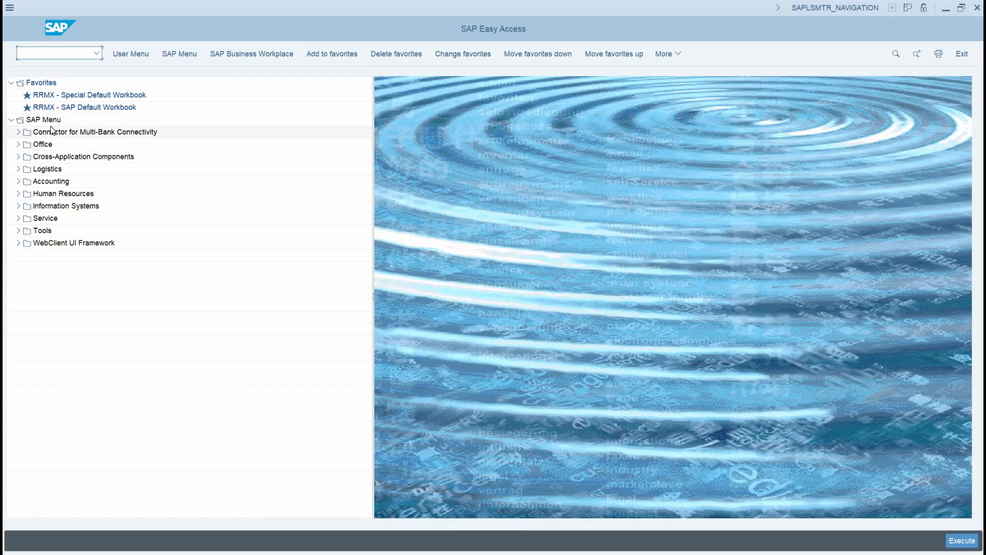
text(me54n)
key(Return)
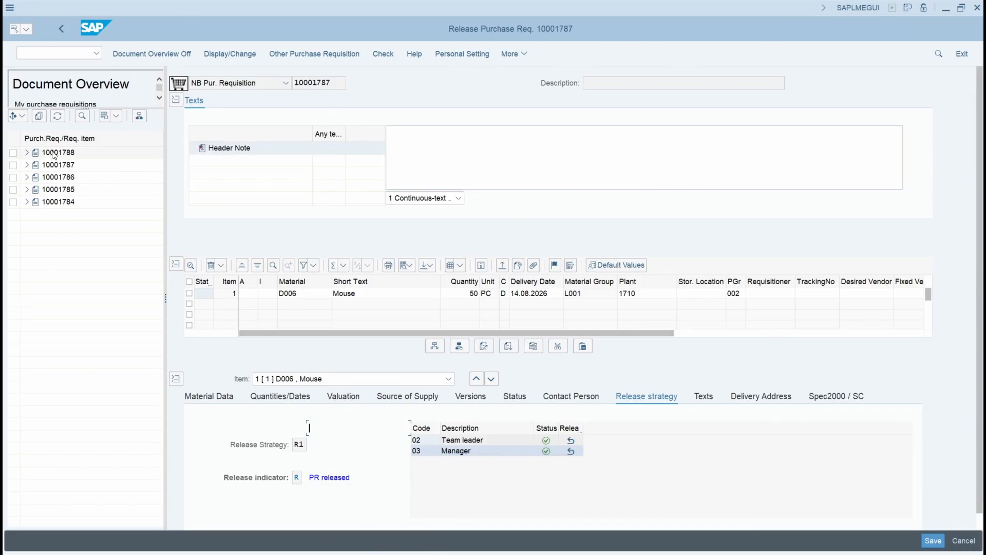
click(26, 114)
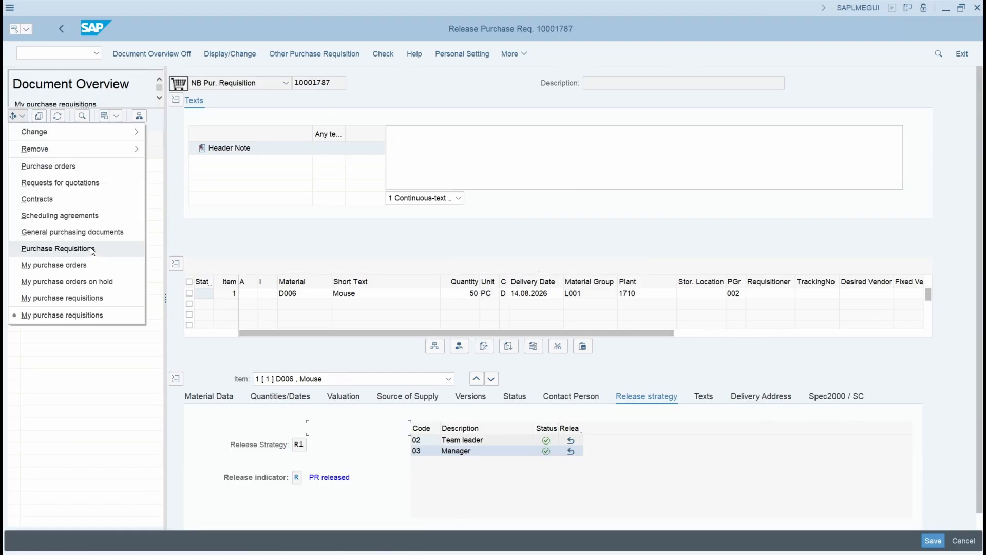
click(59, 315)
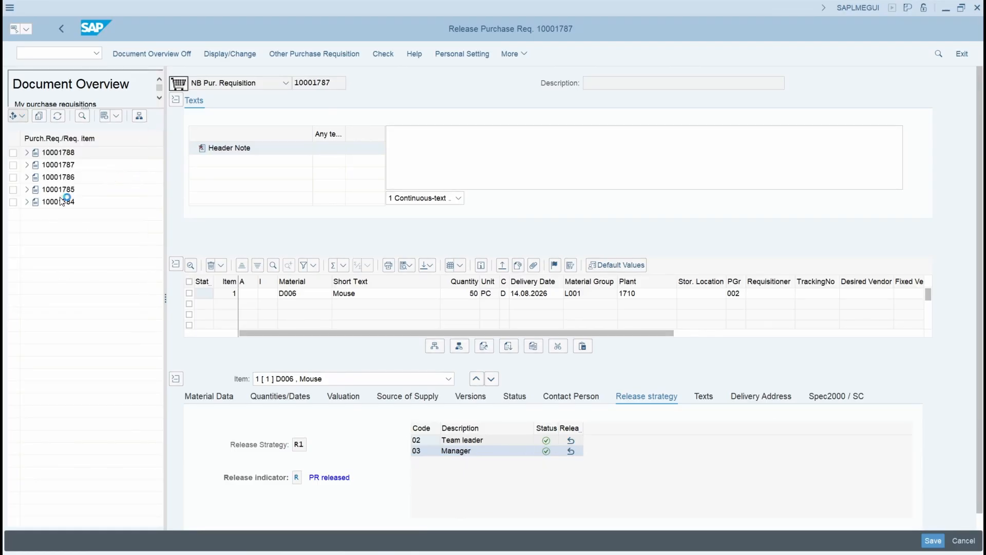
double_click(60, 153)
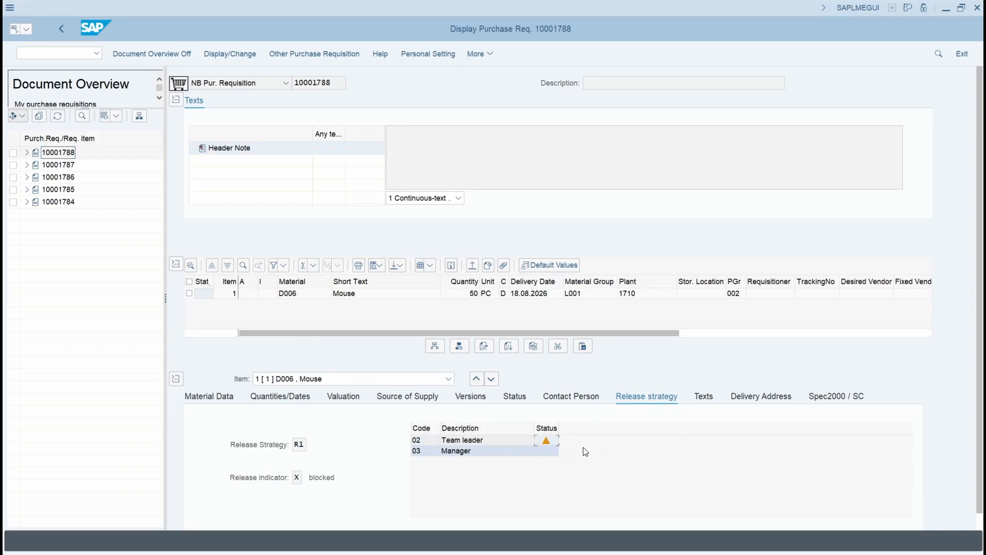
Step: Switch the requisition to release mode, release it with codes 02 Team leader and 03 Manager, and save it
click(226, 57)
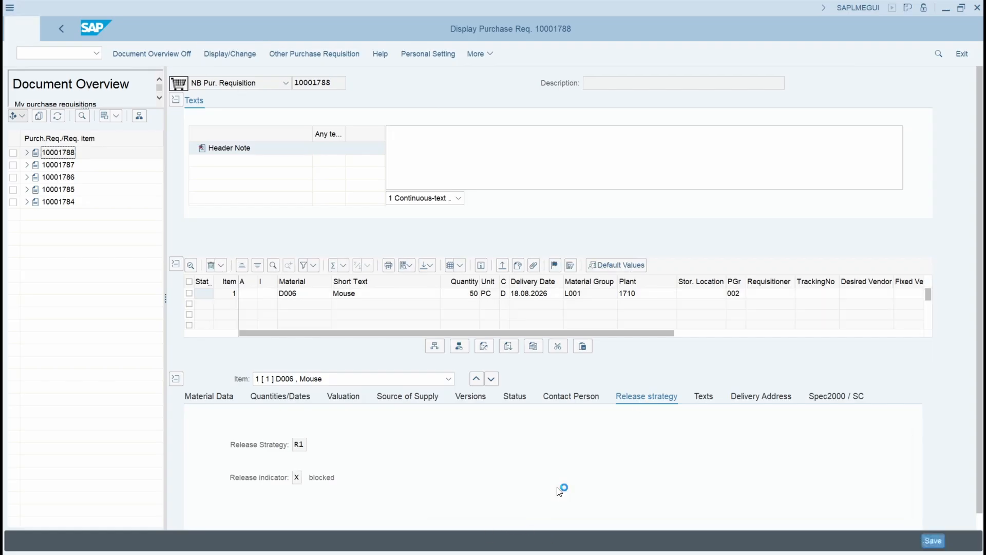
click(570, 441)
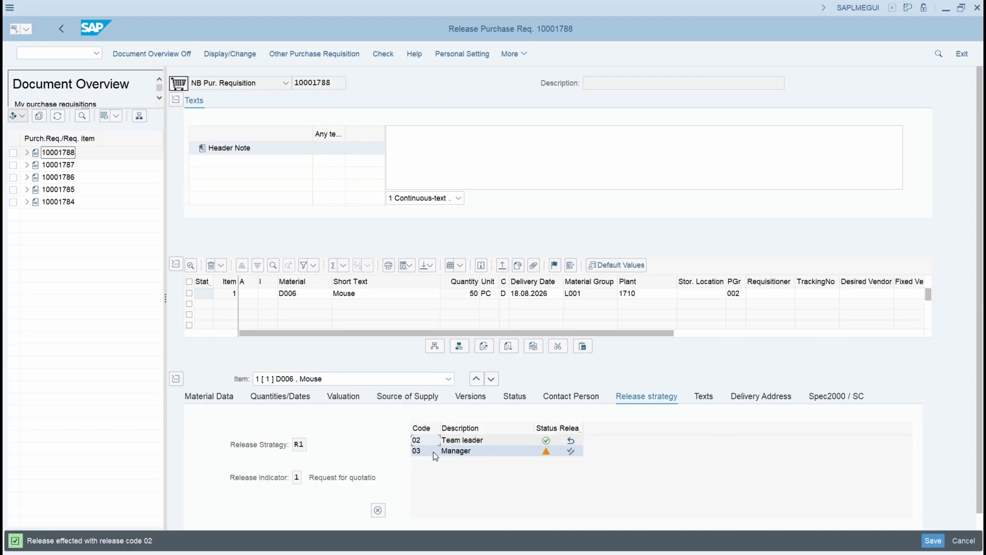
click(571, 452)
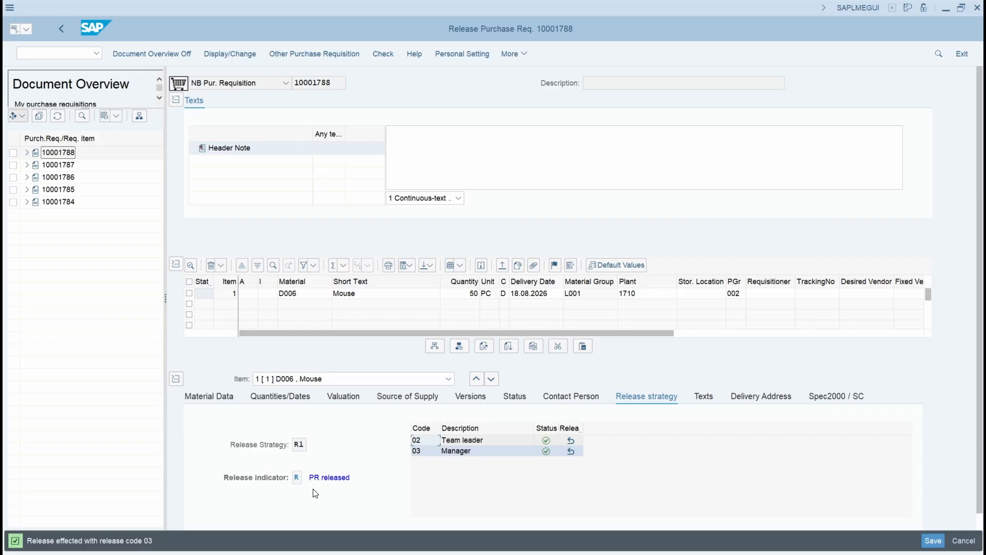
click(928, 544)
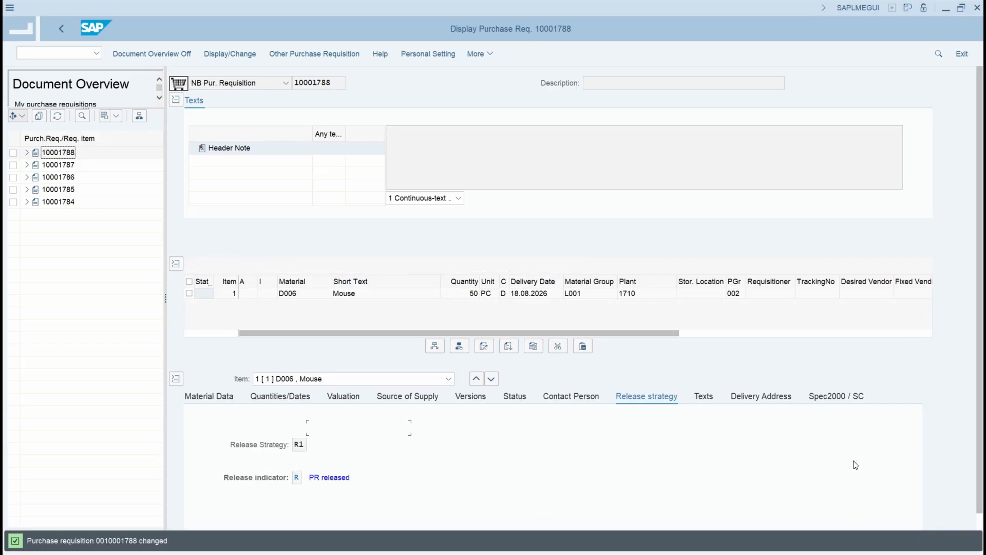